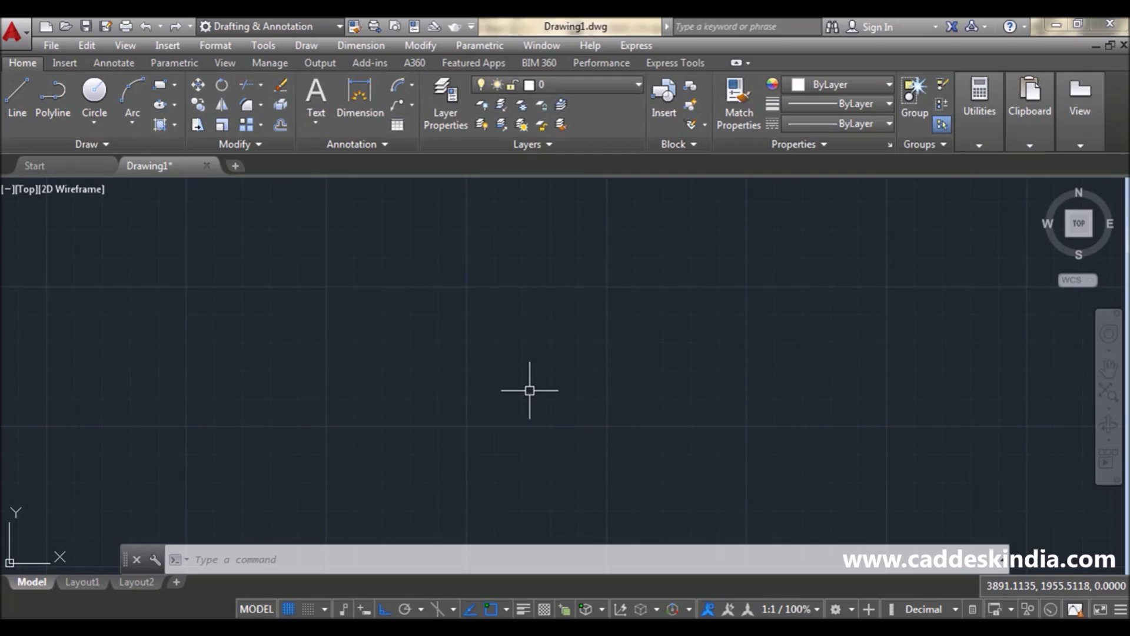
pyautogui.write('B')
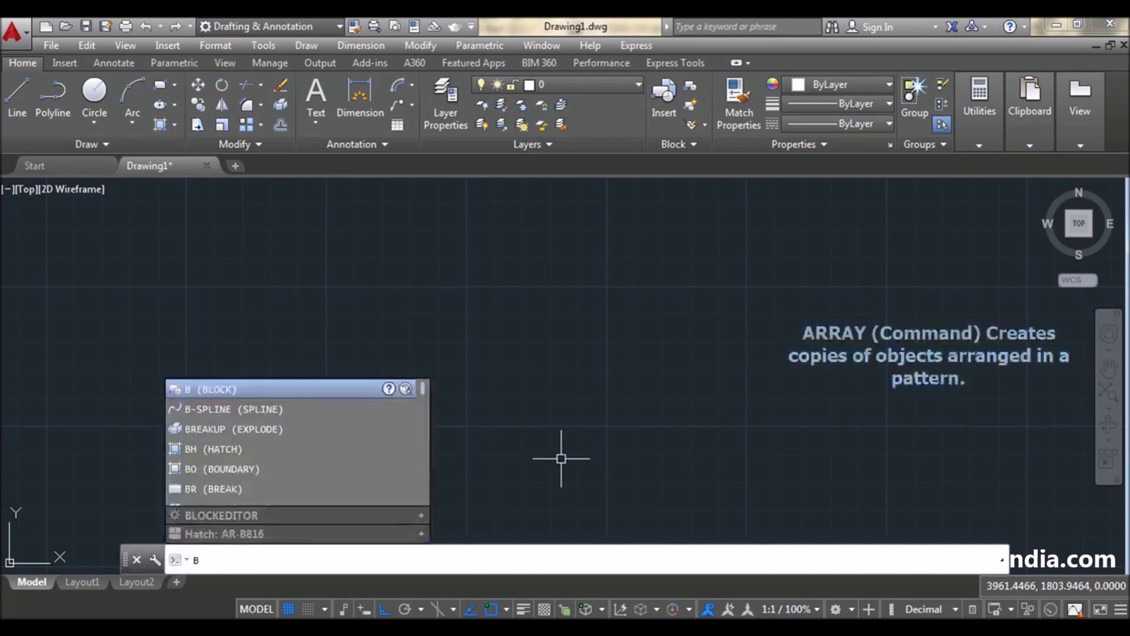
pyautogui.press('Escape')
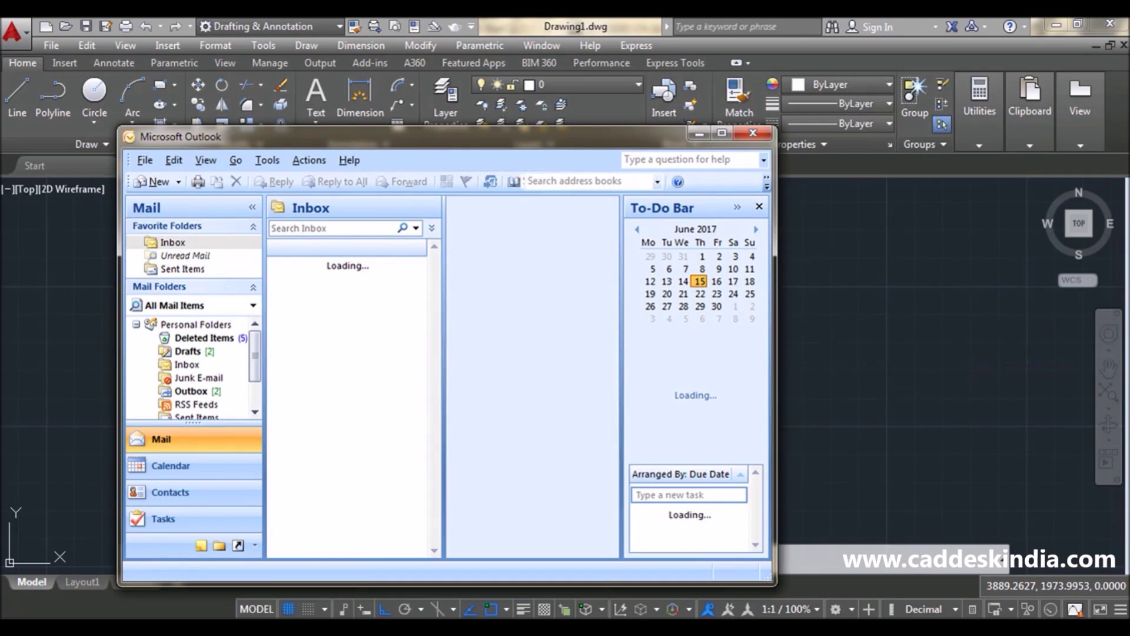
pyautogui.click(390, 415)
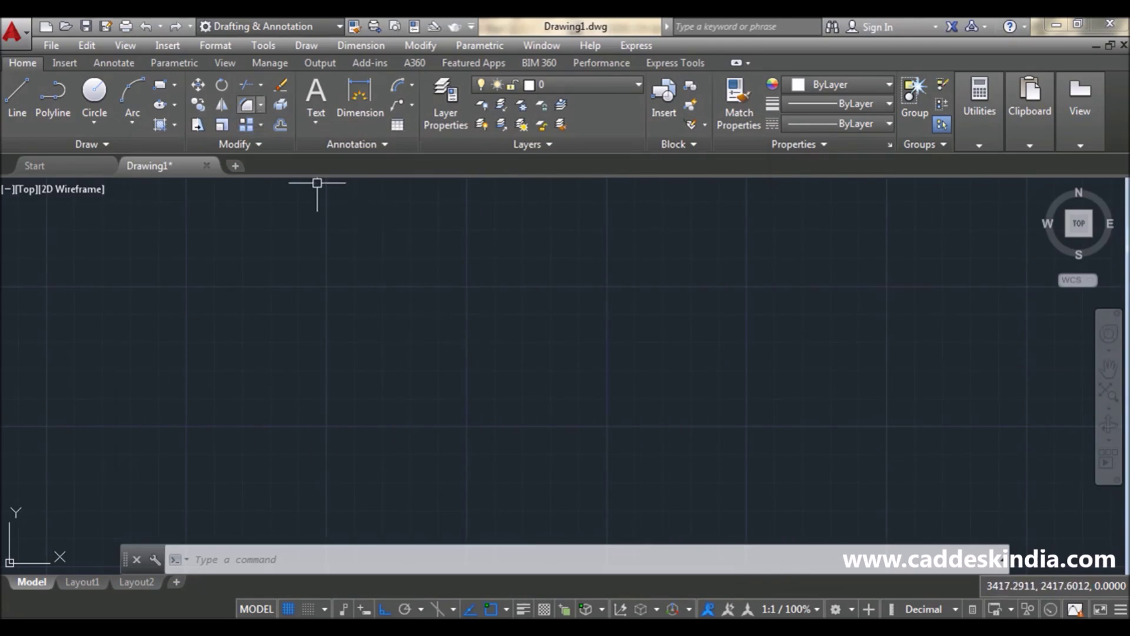
pyautogui.click(261, 124)
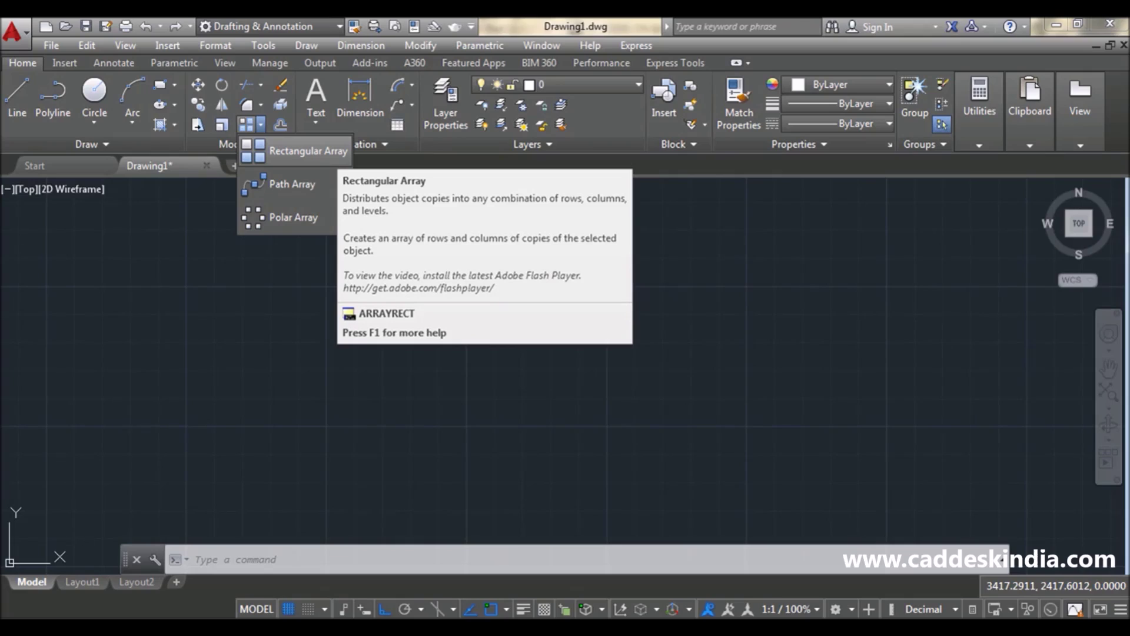
pyautogui.moveTo(315, 250); pyautogui.dragTo(302, 308, button='middle')
pyautogui.click(317, 293)
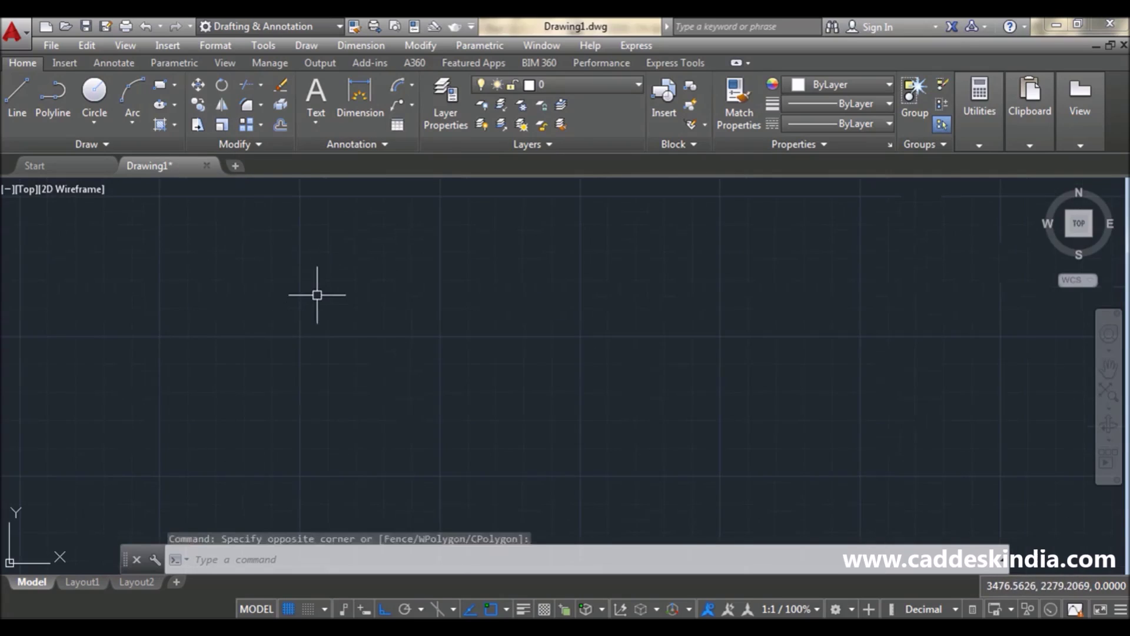
pyautogui.press('Escape')
pyautogui.write('rec')
pyautogui.press('Return')
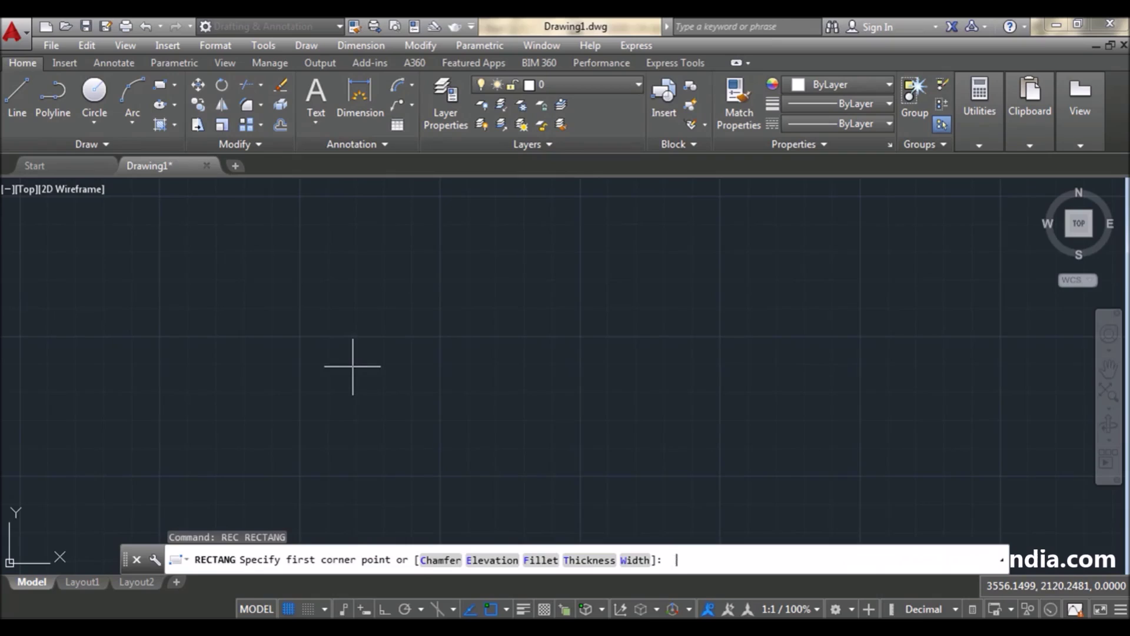
pyautogui.write('d')
pyautogui.press('Return')
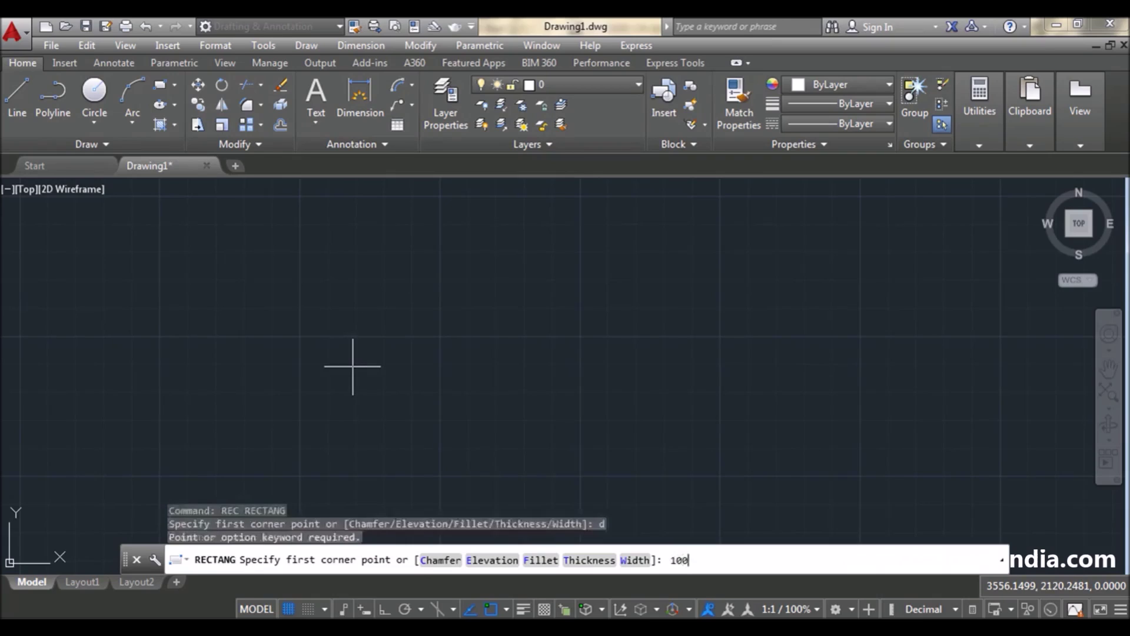
pyautogui.press('Escape')
pyautogui.press('Escape')
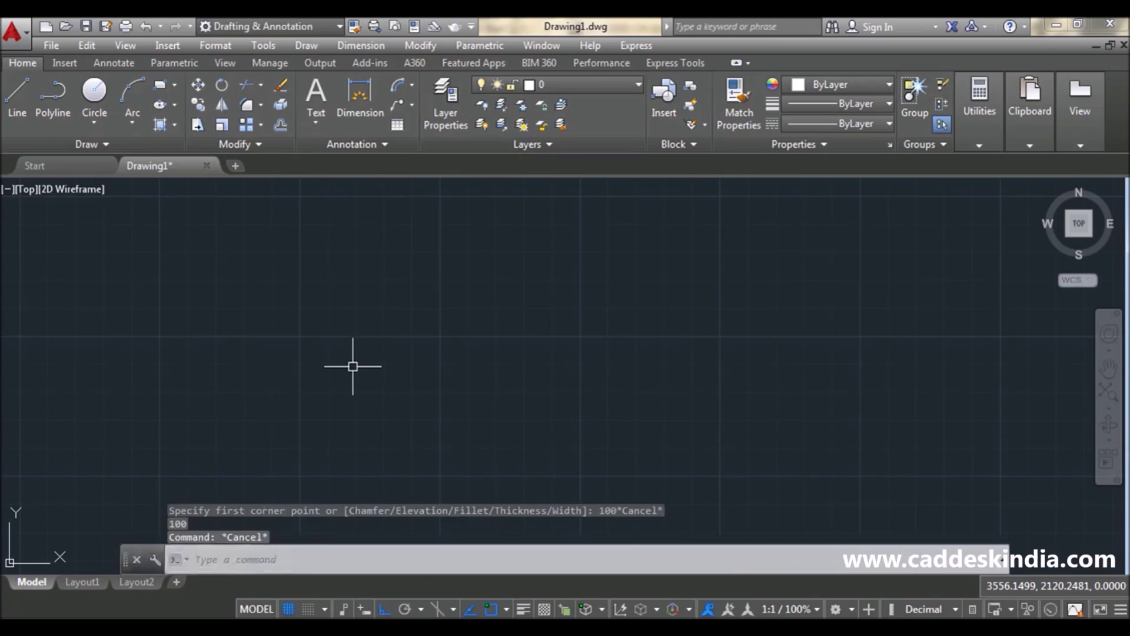
# Step: Draw a 100 by 100 rectangle in the empty drawing by entering its dimensions
pyautogui.write('rec')
pyautogui.press('Return')
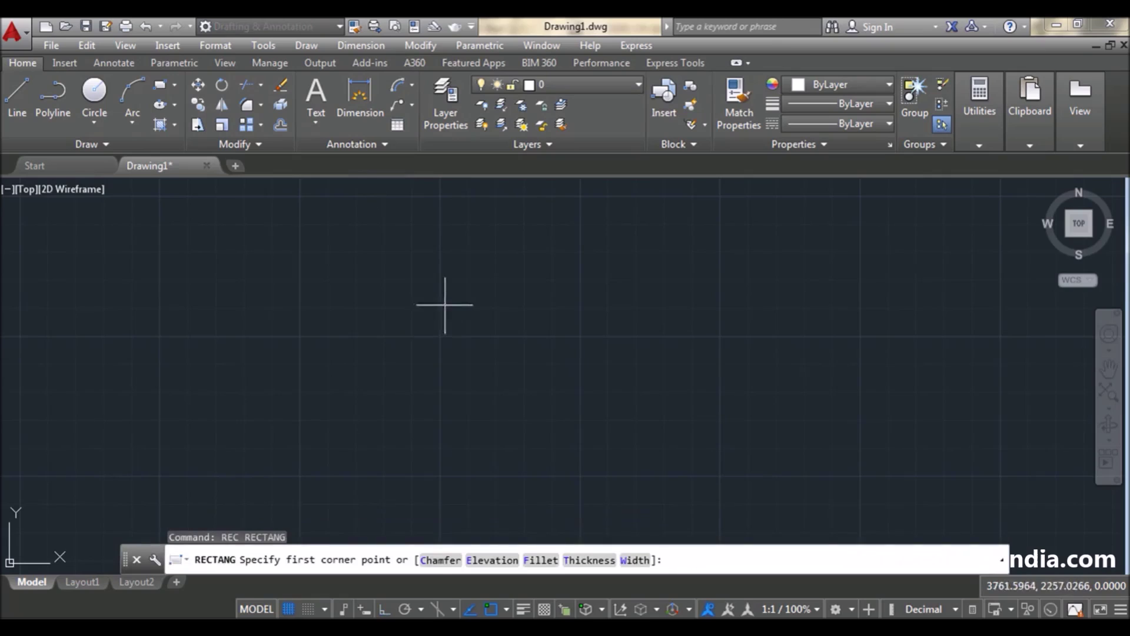
pyautogui.click(441, 258)
pyautogui.write('d')
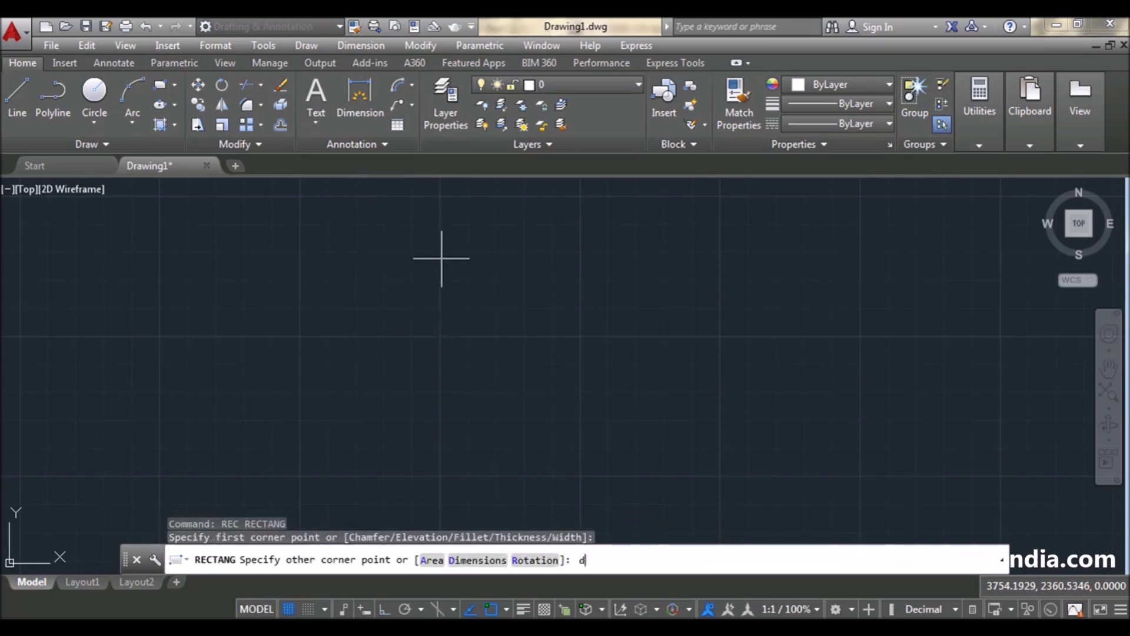
pyautogui.press('Return')
pyautogui.write('100')
pyautogui.press('Return')
pyautogui.write('100')
pyautogui.press('Return')
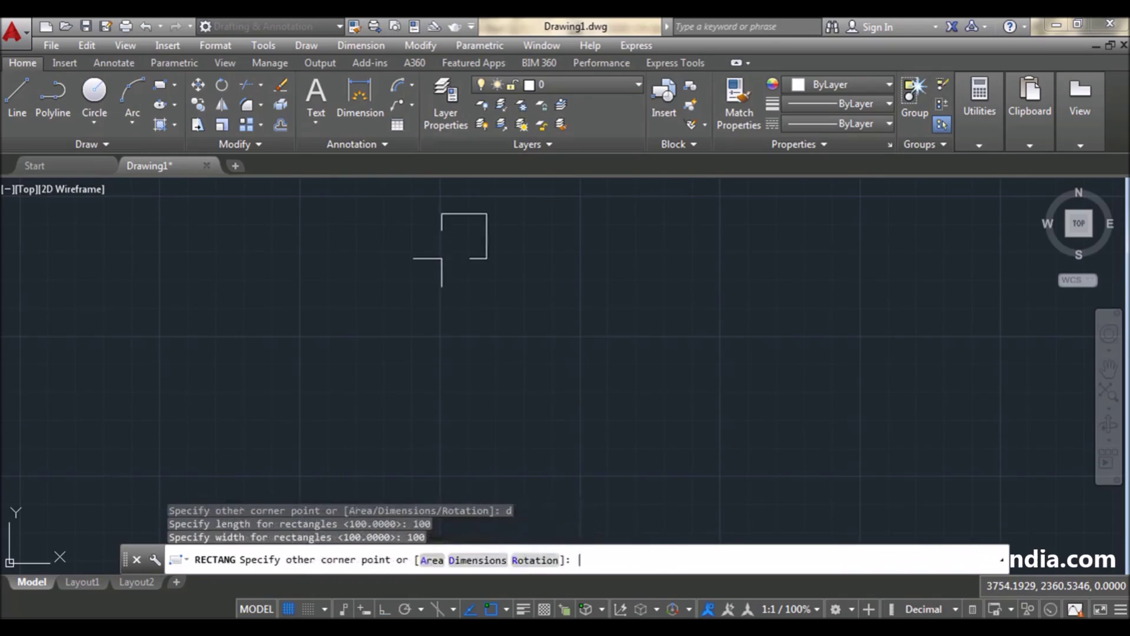
pyautogui.click(423, 289)
# Step: Start a rectangular array with the square as the source object
pyautogui.moveTo(419, 280); pyautogui.dragTo(390, 331, button='middle')
pyautogui.scroll(4, 456, 366)
pyautogui.scroll(-2, 479, 320)
pyautogui.scroll(-4, 406, 262)
pyautogui.scroll(2, 413, 286)
pyautogui.scroll(2, 412, 286)
pyautogui.moveTo(429, 242); pyautogui.dragTo(441, 267, button='middle')
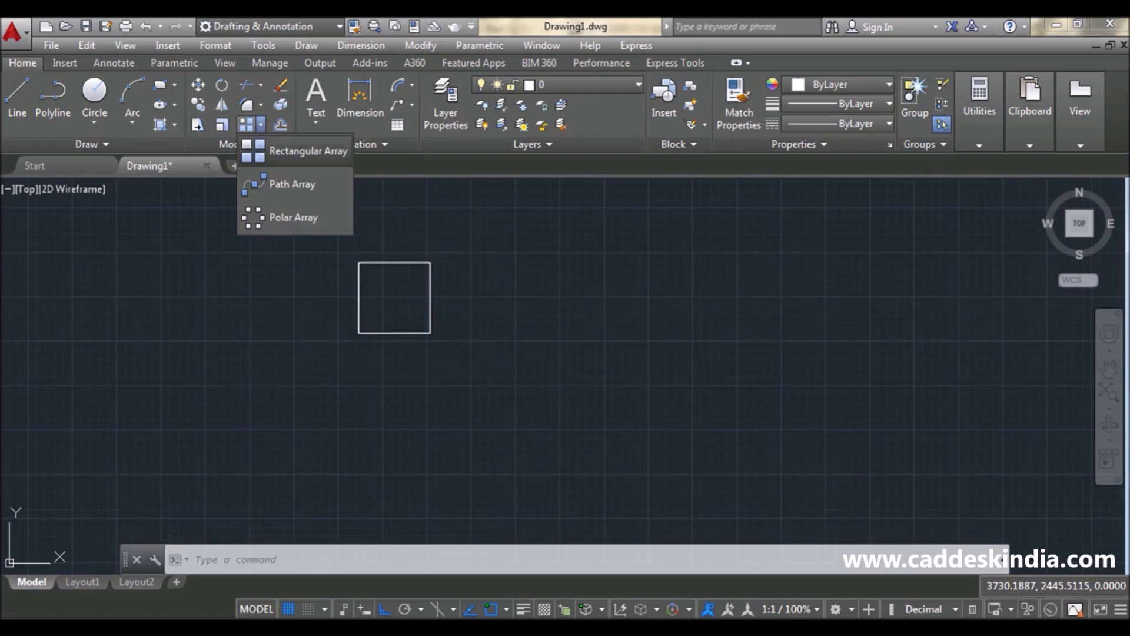
pyautogui.click(261, 124)
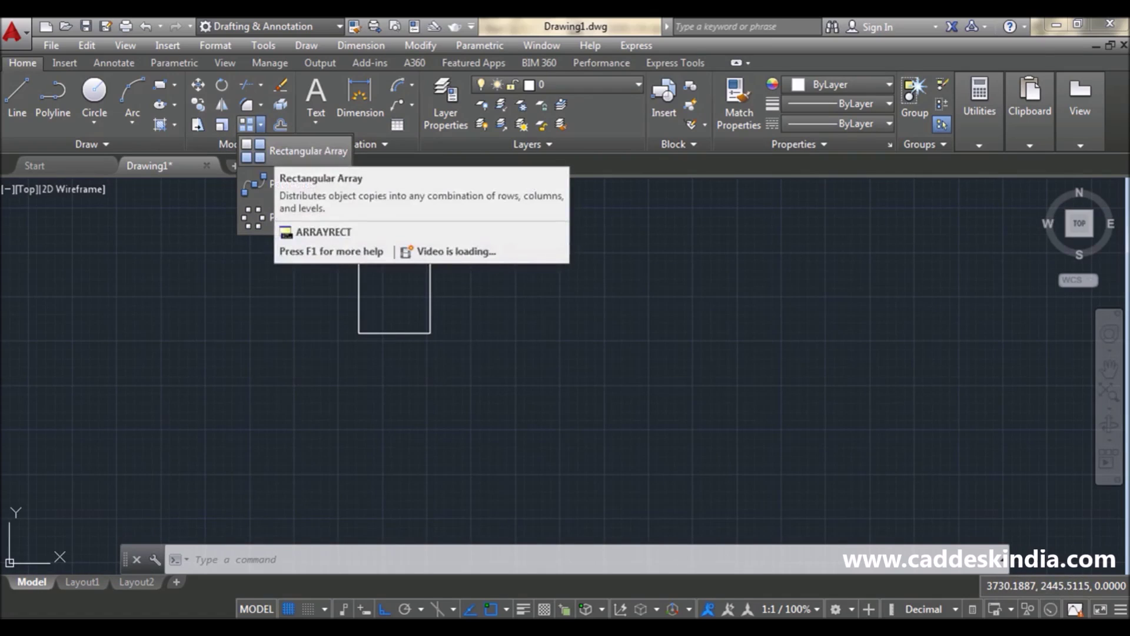
pyautogui.click(259, 152)
pyautogui.click(411, 249)
pyautogui.click(356, 335)
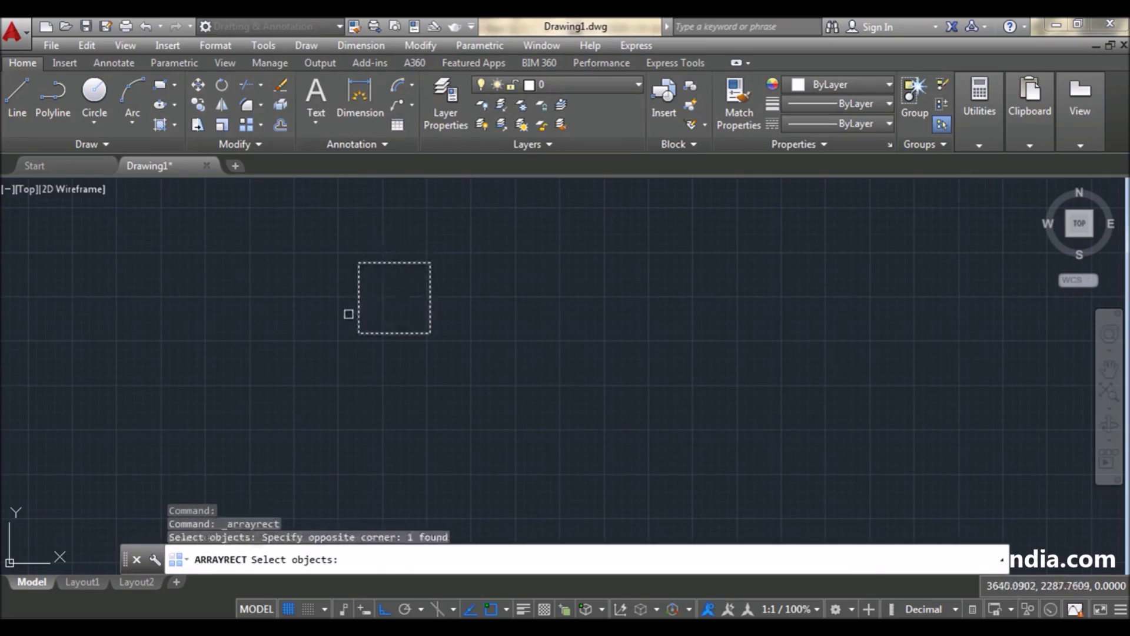
pyautogui.press('Return')
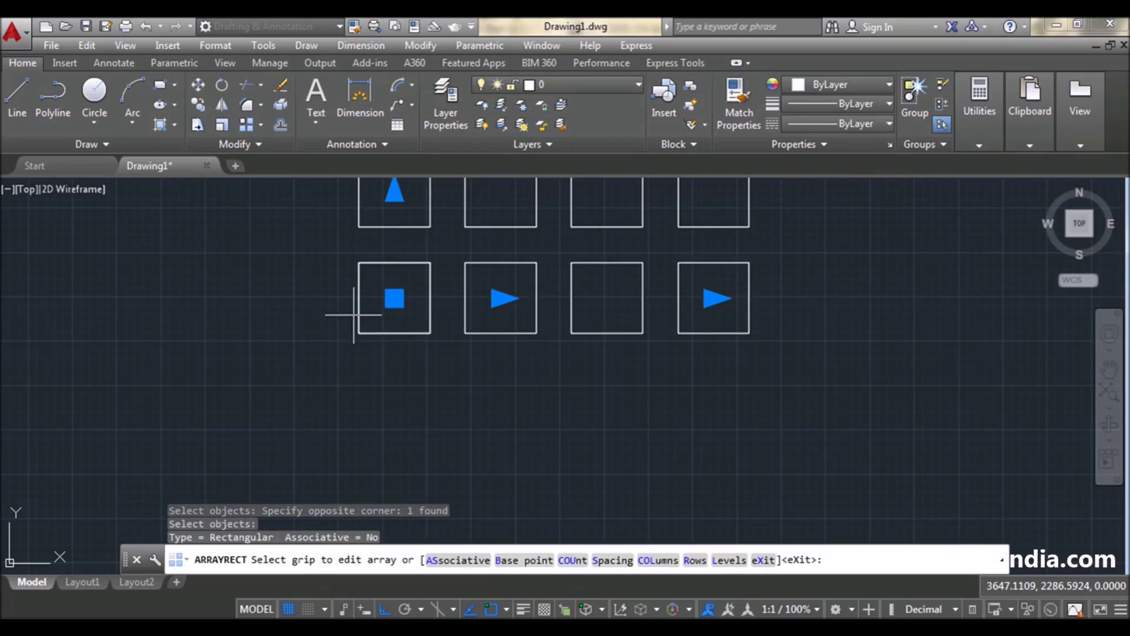
pyautogui.scroll(-2, 588, 277)
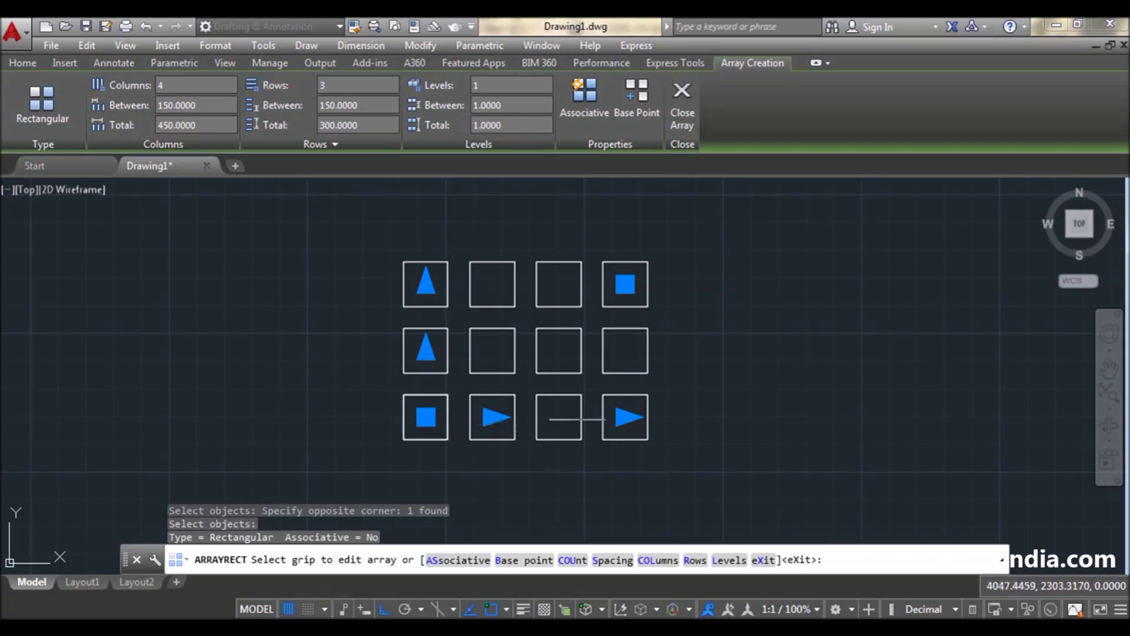
pyautogui.write('bb')
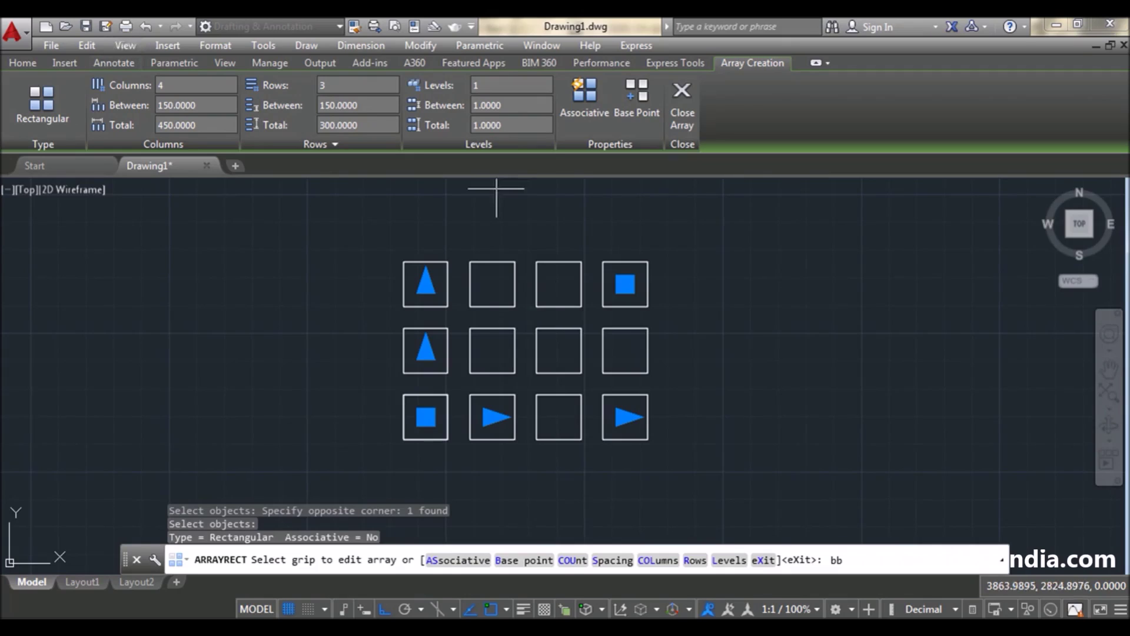
# Step: Set the rectangular array to 5 columns and 5 rows and finish the command
pyautogui.click(194, 85)
pyautogui.press('Return')
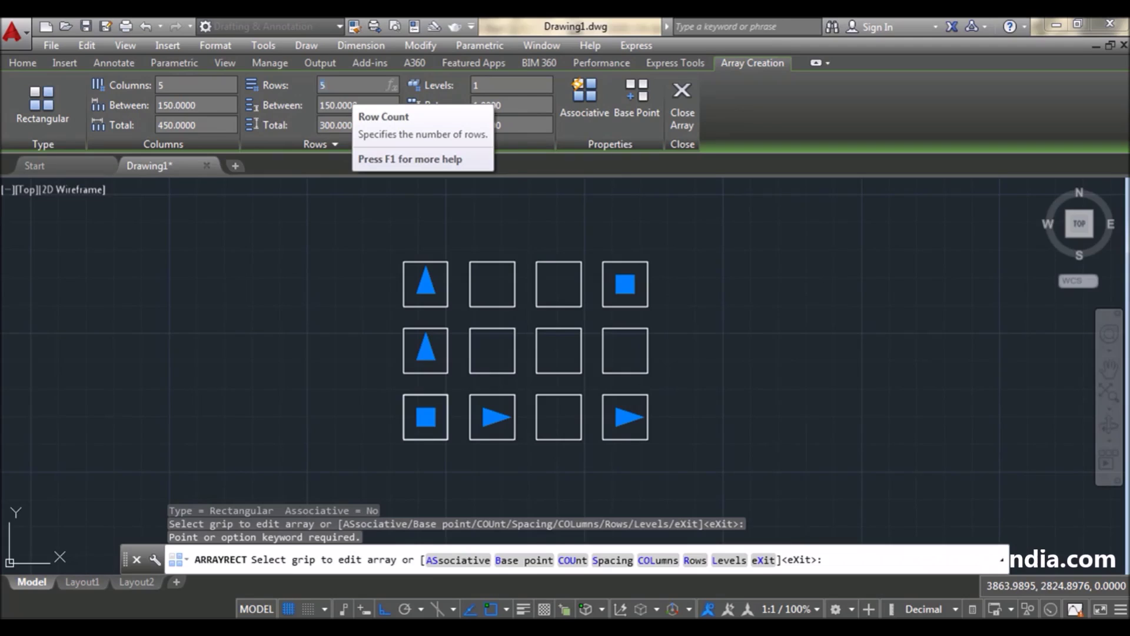
pyautogui.press('Return')
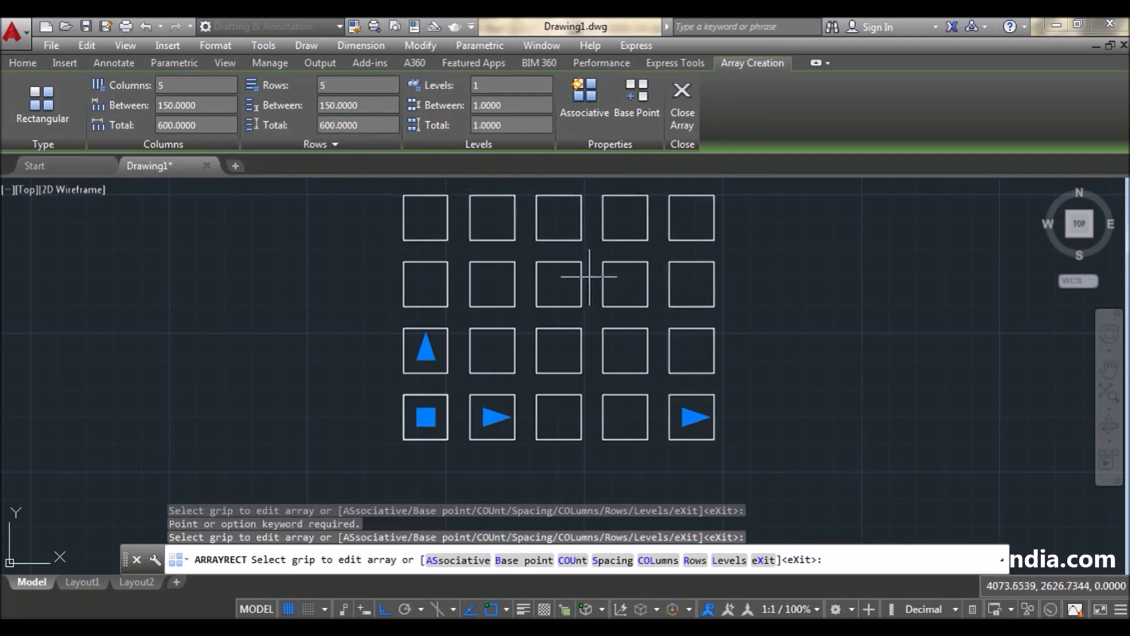
pyautogui.moveTo(589, 277); pyautogui.dragTo(547, 313, button='middle')
pyautogui.scroll(-3, 541, 329)
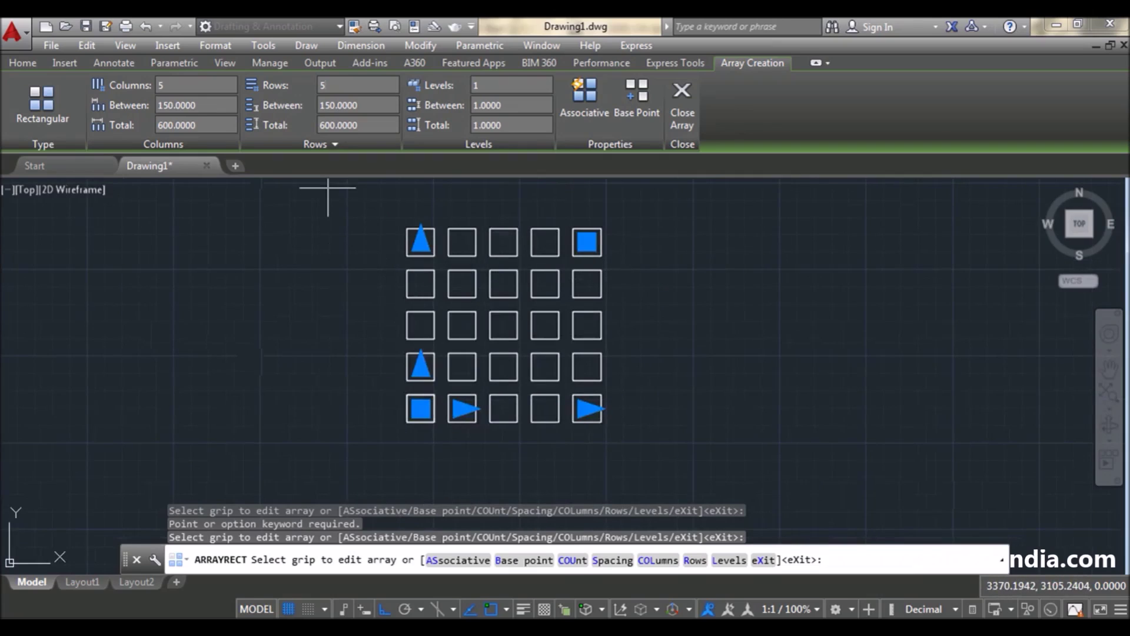
pyautogui.click(195, 104)
pyautogui.scroll(6, 406, 241)
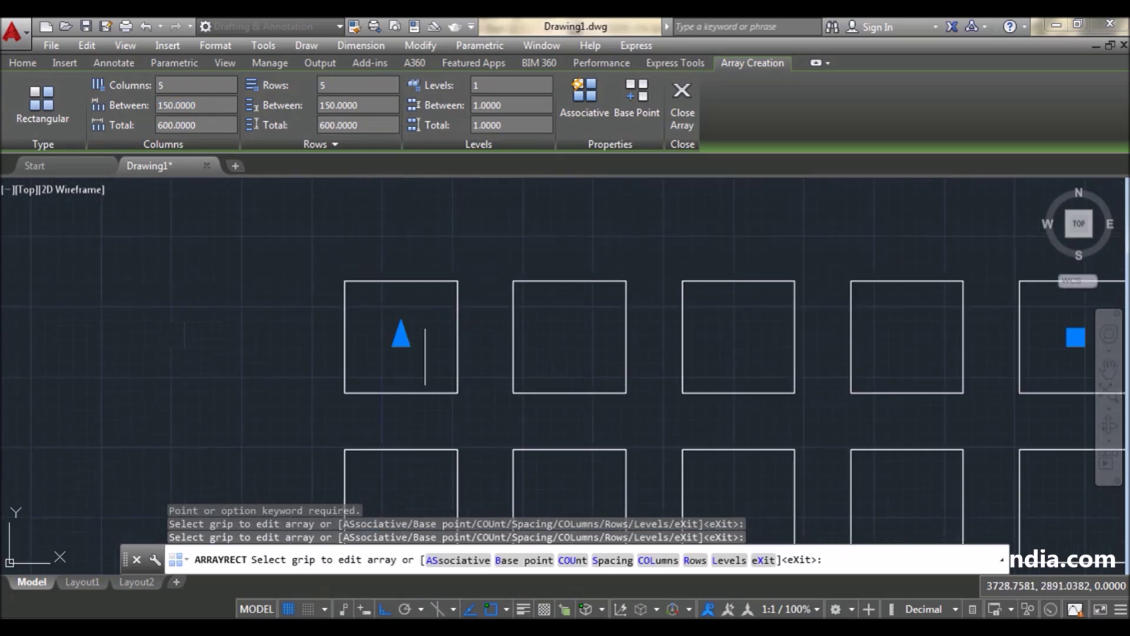
pyautogui.moveTo(418, 351); pyautogui.dragTo(466, 277, button='middle')
pyautogui.press('Escape')
# Step: Draw a vertical line between the geometric centers of the top two squares in the first column
pyautogui.write('l')
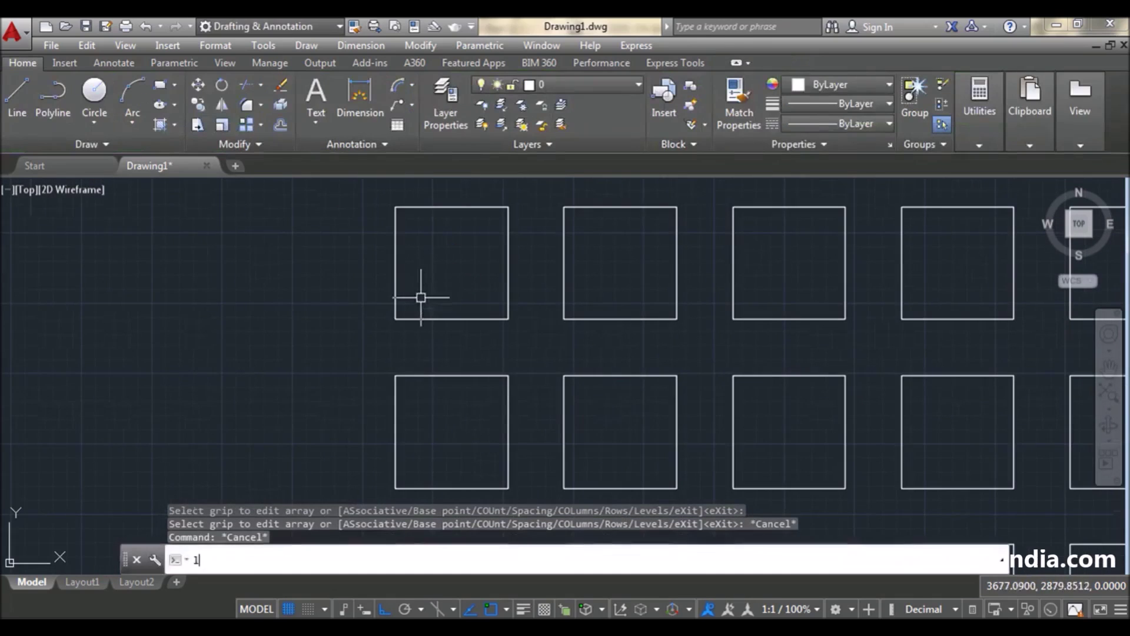
pyautogui.press('Return')
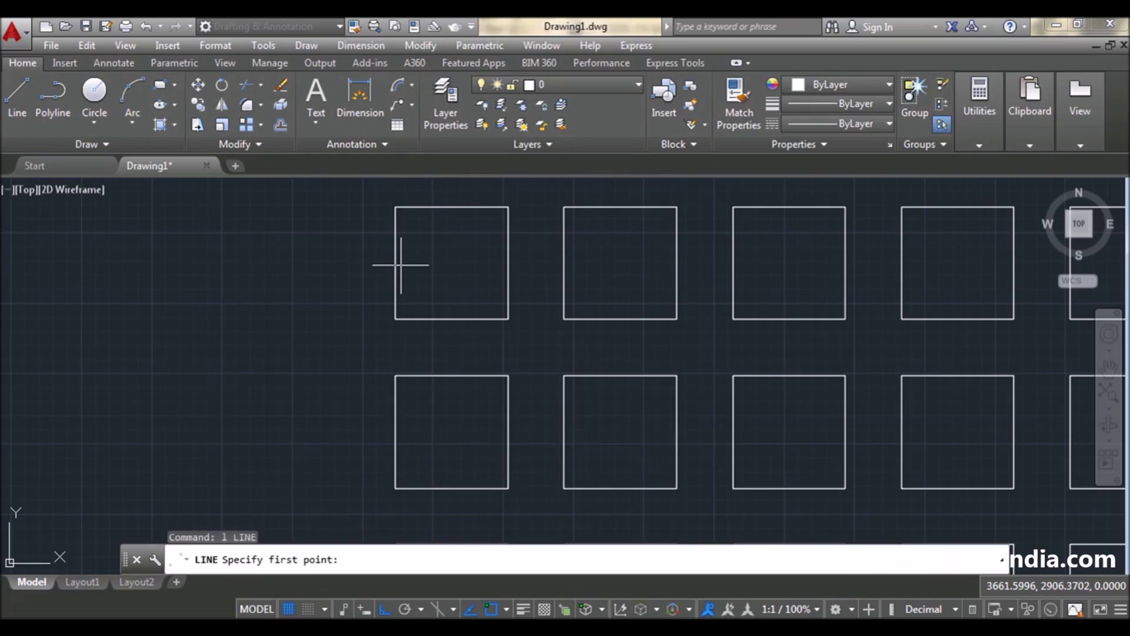
pyautogui.click(452, 263)
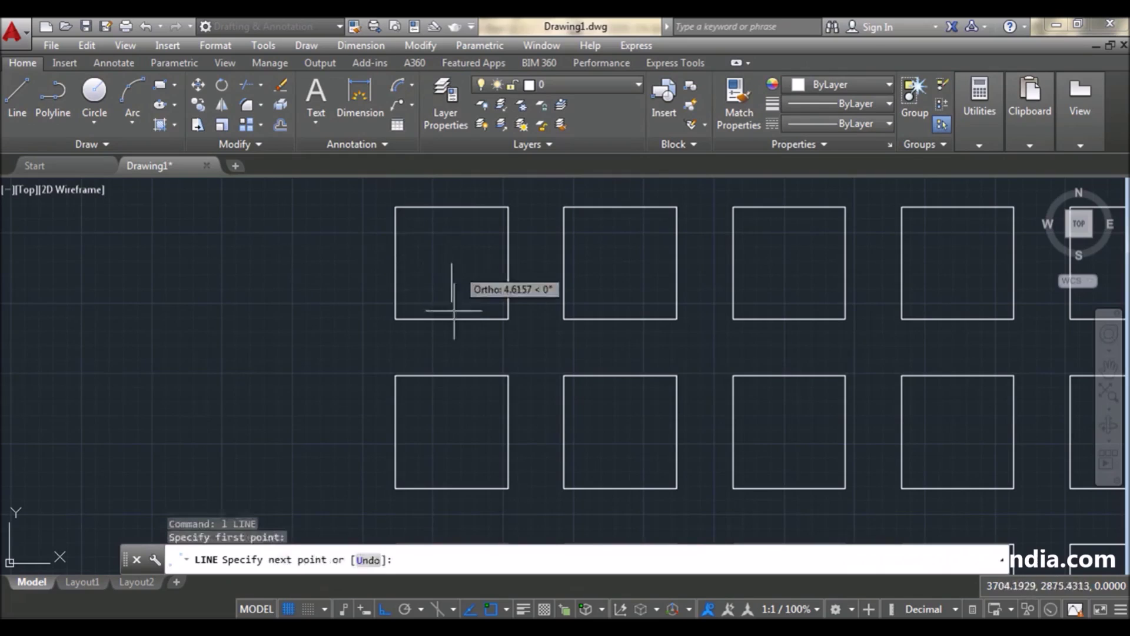
pyautogui.scroll(-2, 454, 310)
pyautogui.moveTo(457, 424); pyautogui.dragTo(461, 391, button='middle')
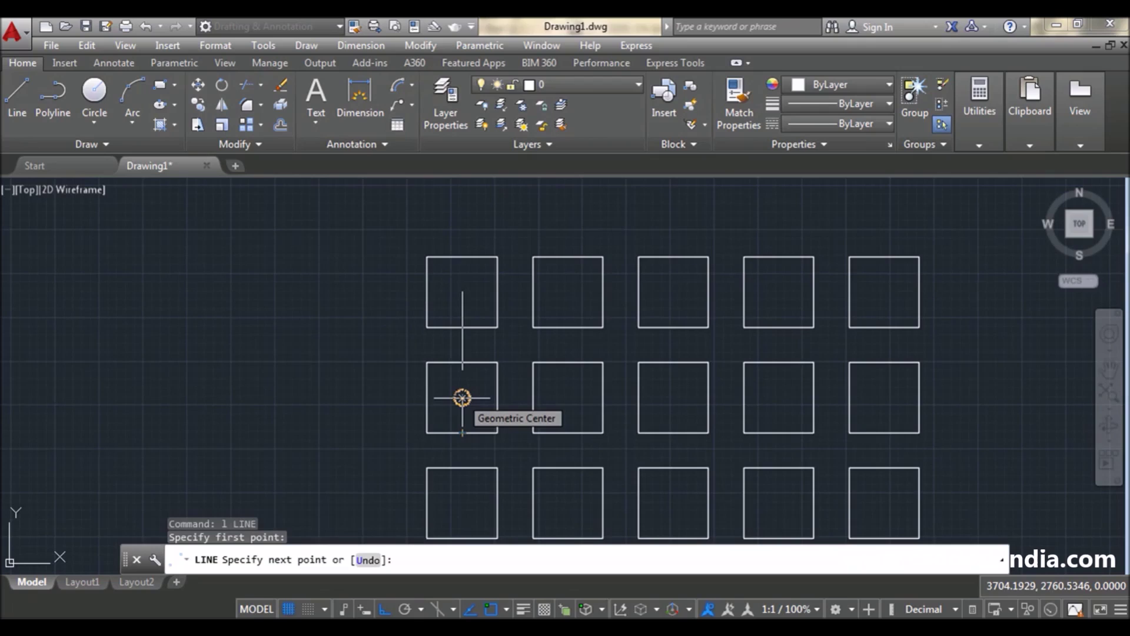
pyautogui.click(462, 397)
pyautogui.press('Escape')
pyautogui.scroll(4, 462, 344)
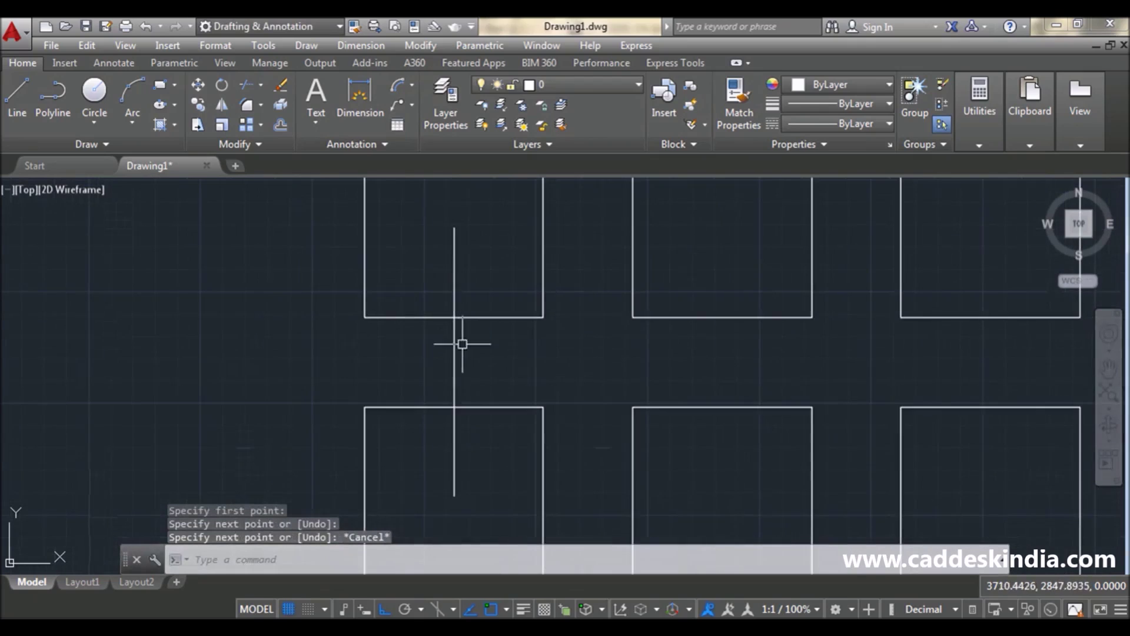
# Step: Check the length of the center-to-center line and erase the line
pyautogui.click(453, 359)
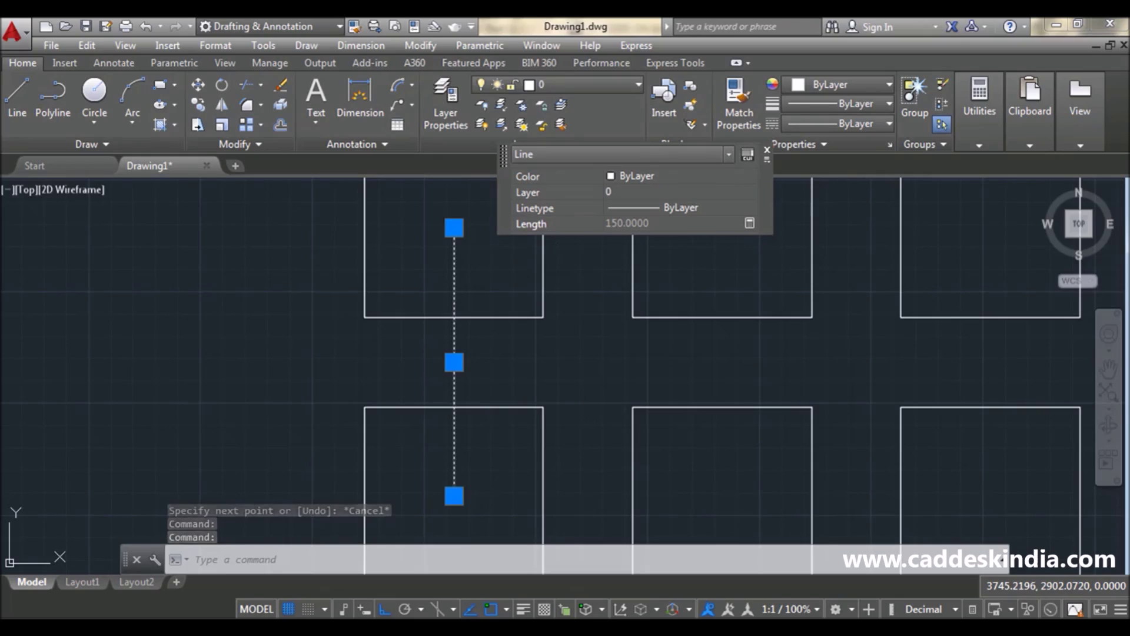
pyautogui.press('Escape')
pyautogui.click(466, 341)
pyautogui.click(358, 383)
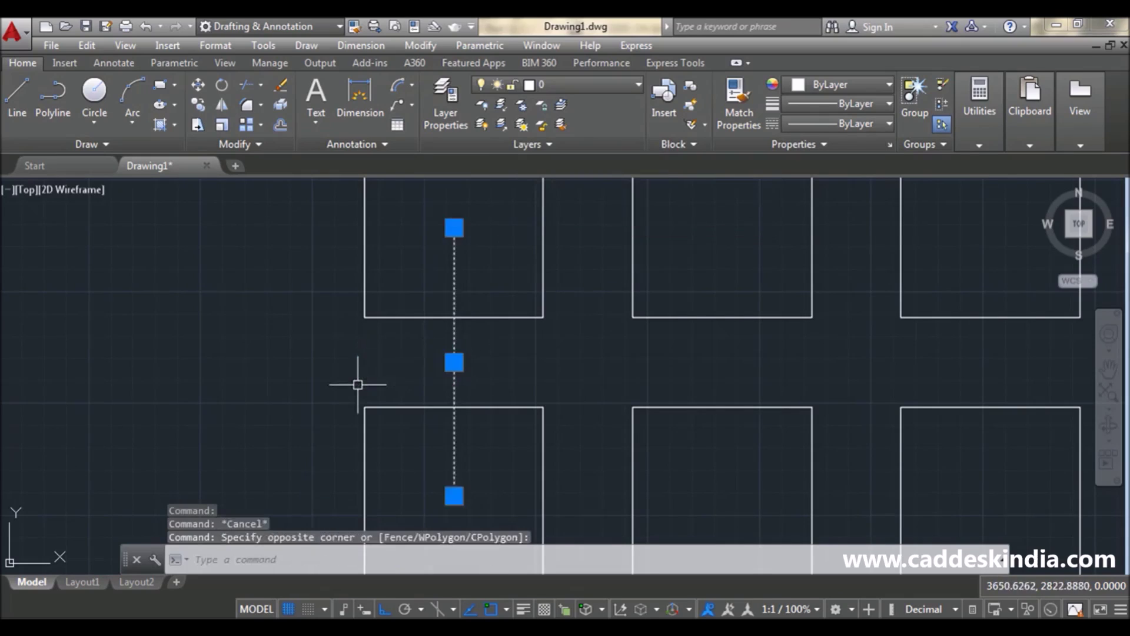
pyautogui.press('Delete')
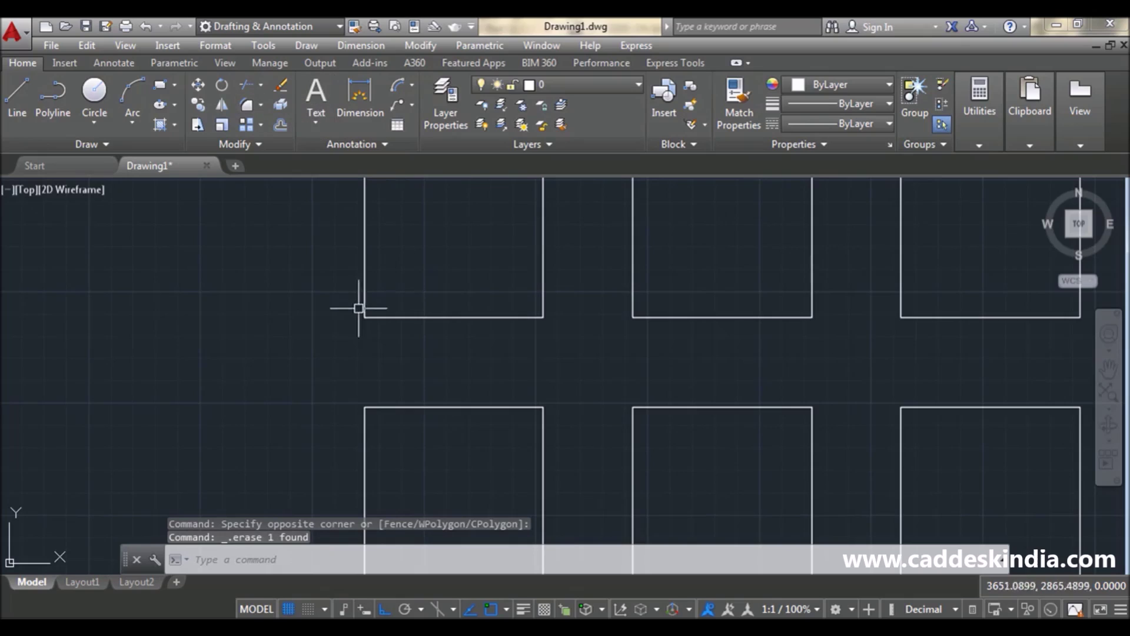
# Step: Select individual squares of the array to check whether they are separate objects, clearing the selection each time
pyautogui.click(367, 318)
pyautogui.click(365, 317)
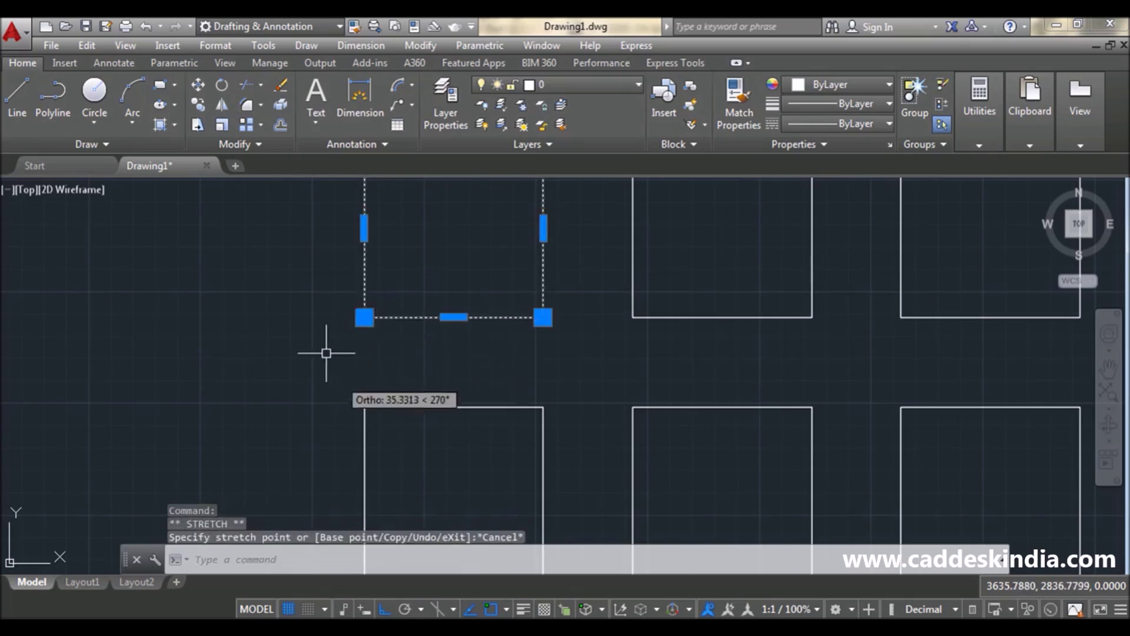
pyautogui.press('Escape')
pyautogui.scroll(-5, 327, 351)
pyautogui.press('Escape')
pyautogui.click(433, 383)
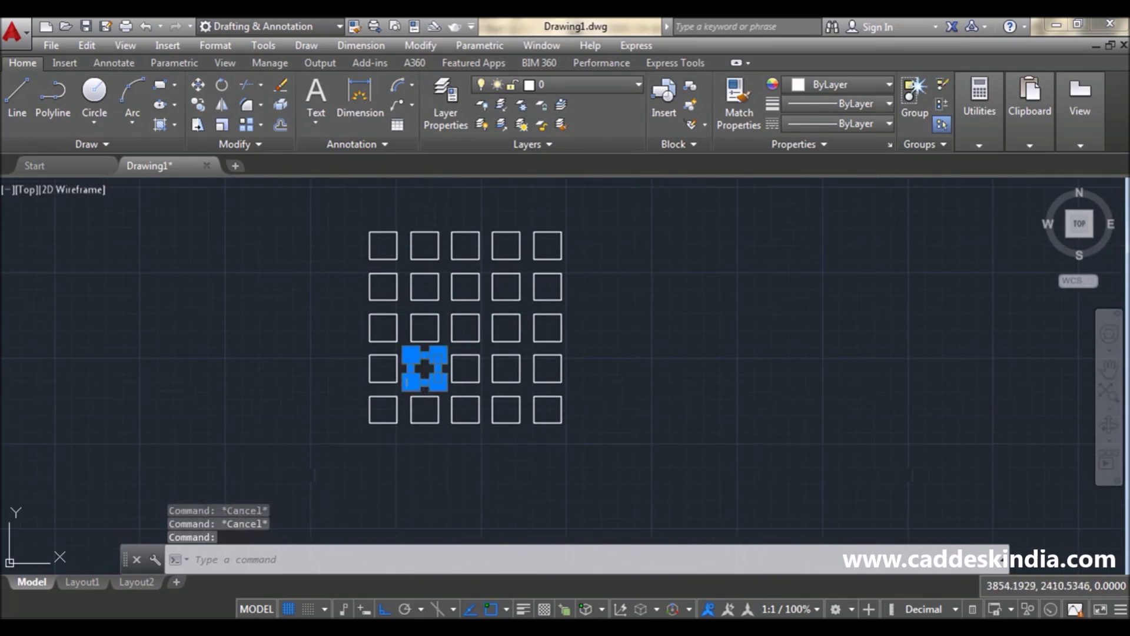
pyautogui.press('Escape')
pyautogui.scroll(2, 385, 242)
pyautogui.scroll(-2, 378, 244)
pyautogui.click(549, 379)
pyautogui.press('Escape')
# Step: Select the whole 5 by 5 array of squares with a crossing window over part of it
pyautogui.write('b')
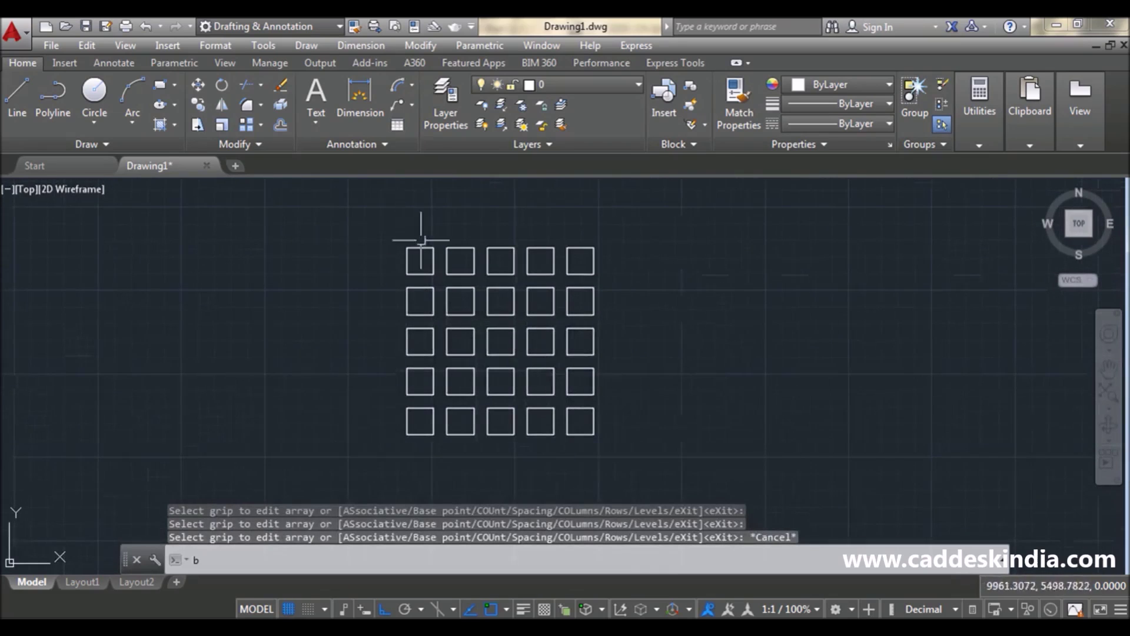
pyautogui.scroll(2, 442, 253)
pyautogui.scroll(-2, 444, 264)
pyautogui.moveTo(444, 264); pyautogui.dragTo(442, 261, button='middle')
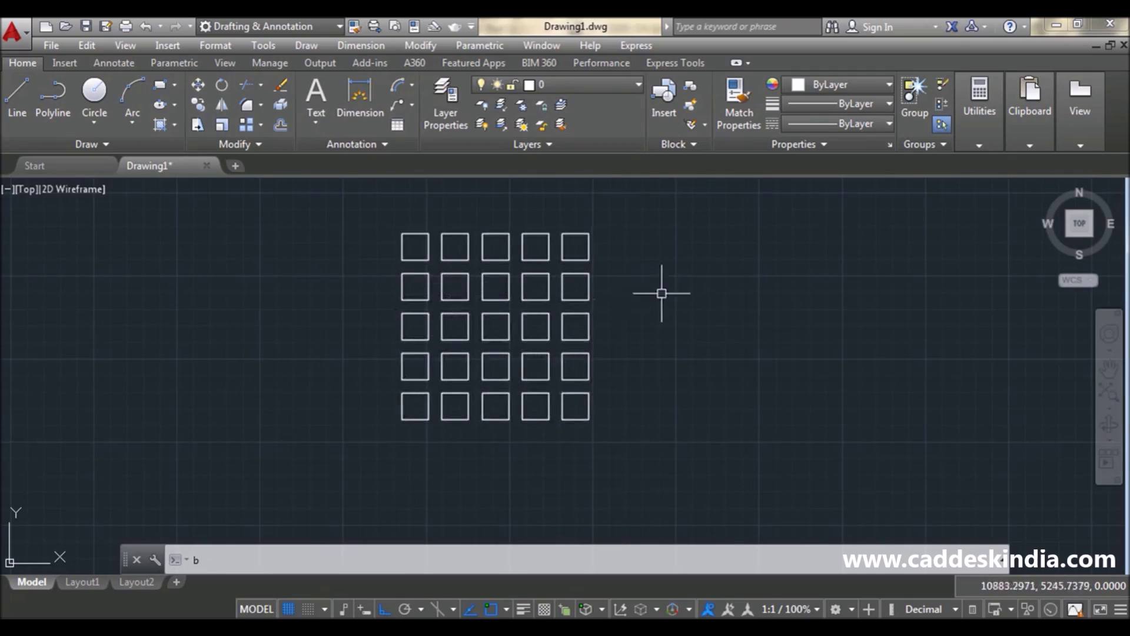
pyautogui.press('Escape')
pyautogui.click(593, 247)
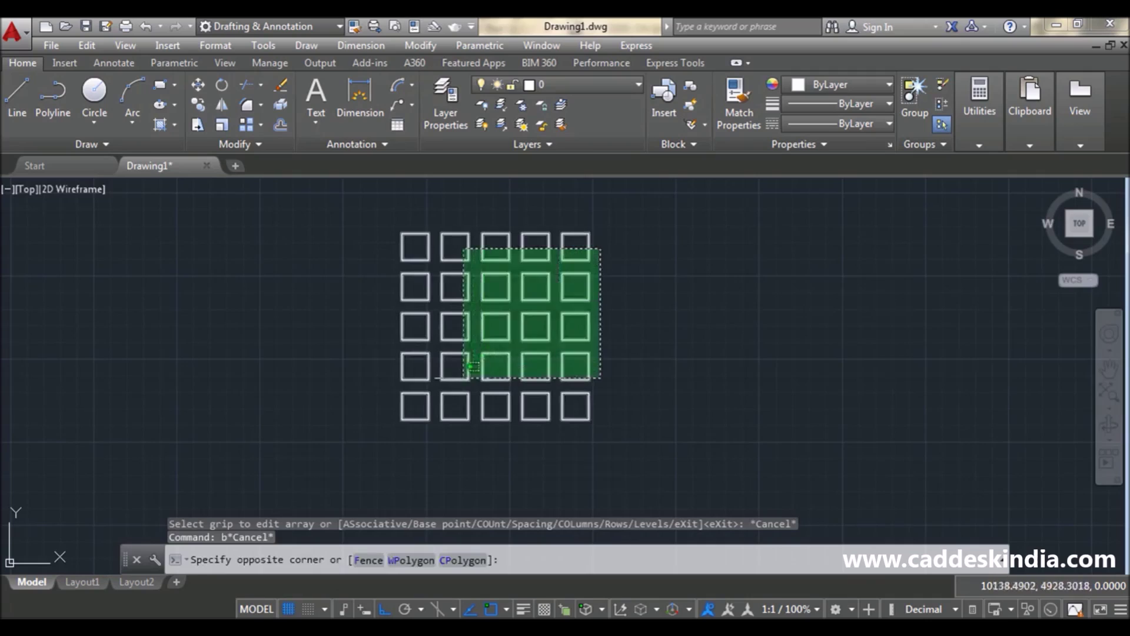
pyautogui.click(463, 377)
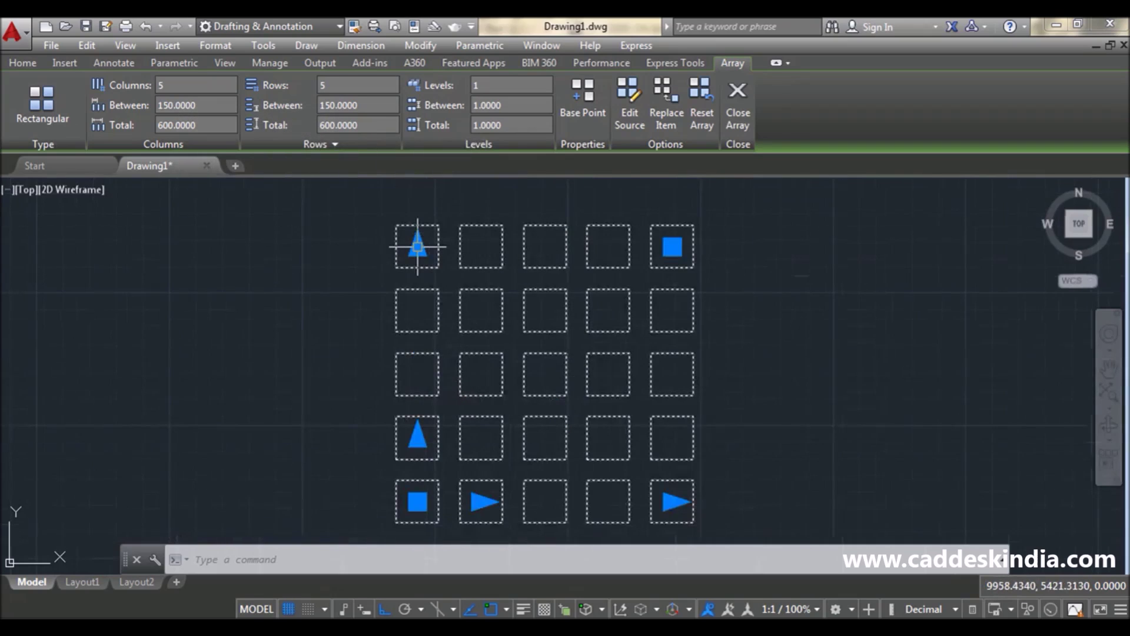
# Step: Draw a horizontal line from the geometric center of the top row's first square to that of its last square
pyautogui.moveTo(411, 241); pyautogui.dragTo(412, 229, button='middle')
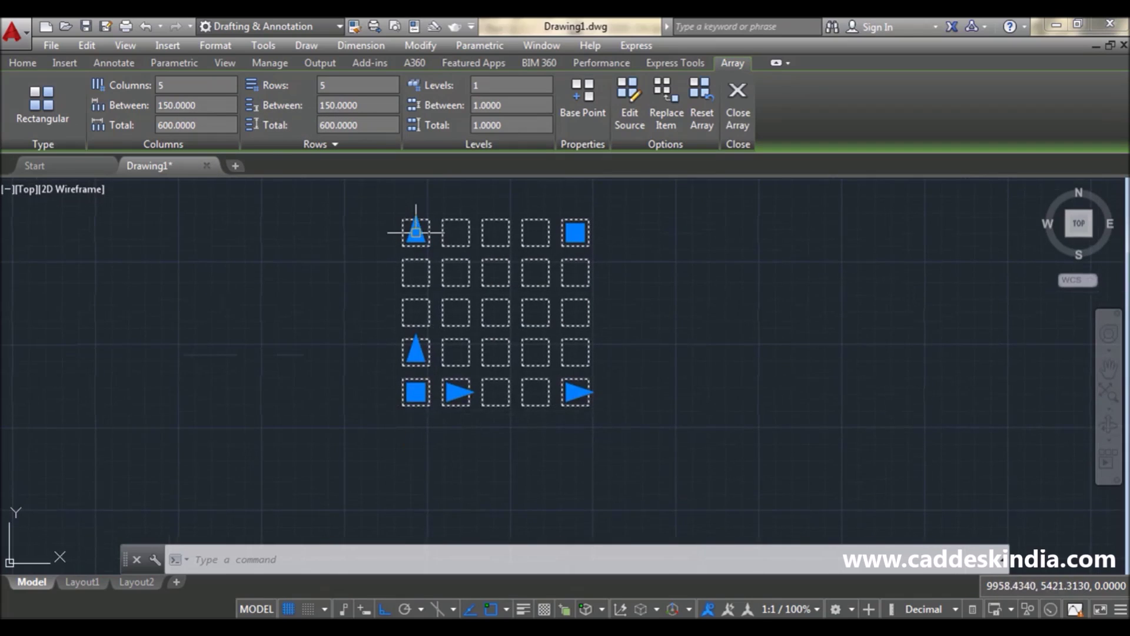
pyautogui.moveTo(415, 233)
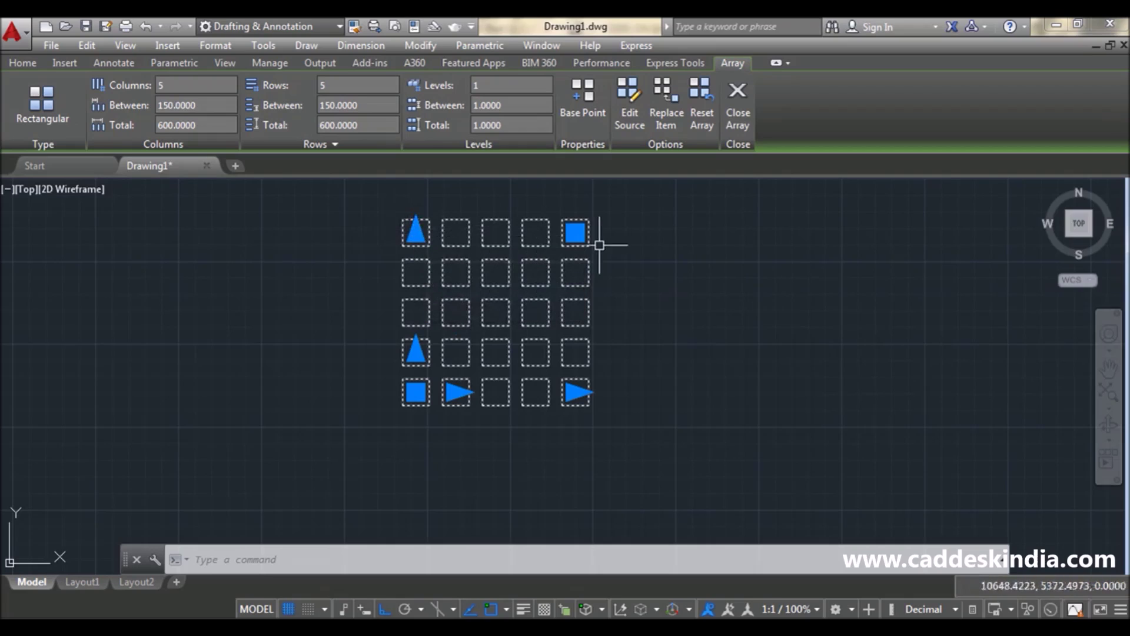
pyautogui.moveTo(575, 232)
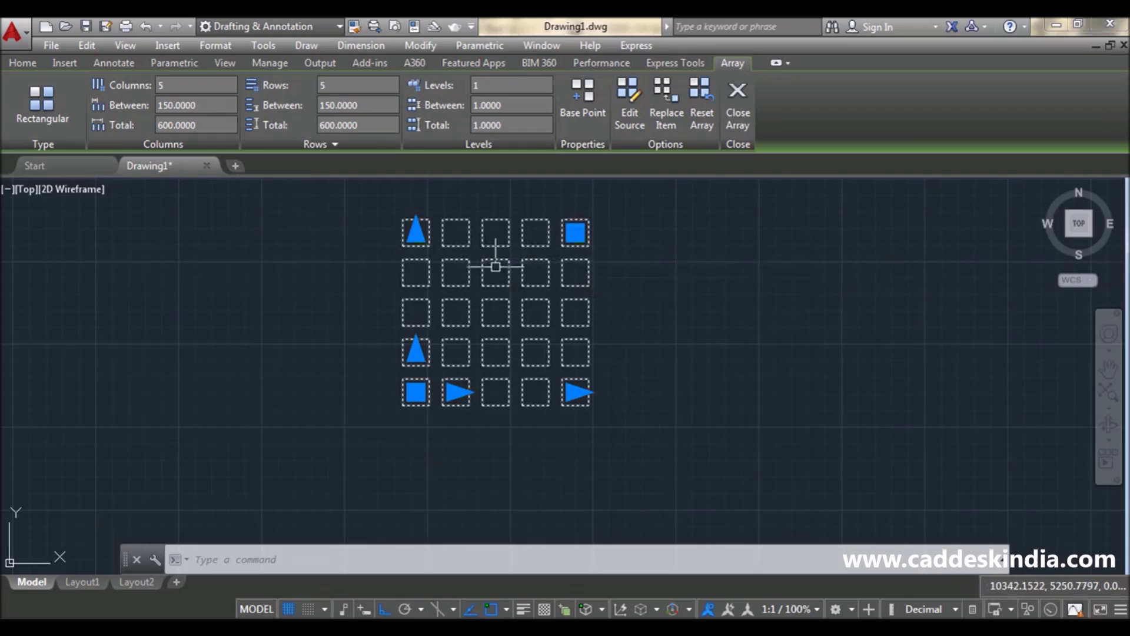
pyautogui.moveTo(520, 289); pyautogui.dragTo(529, 373, button='middle')
pyautogui.click(465, 345)
pyautogui.press('Escape')
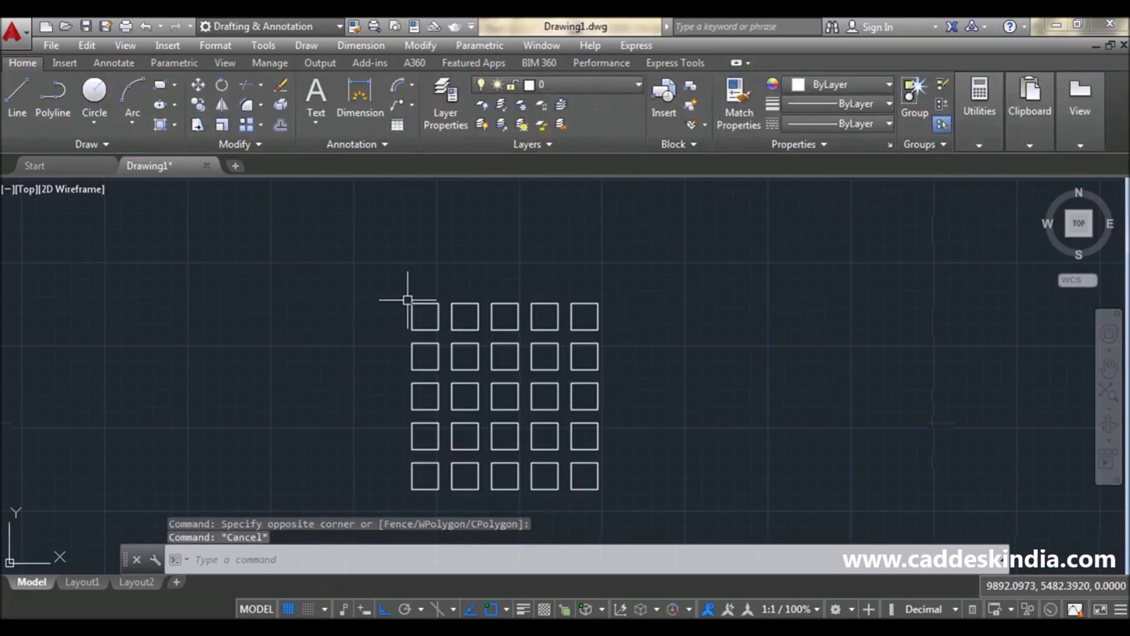
pyautogui.write('l')
pyautogui.press('Return')
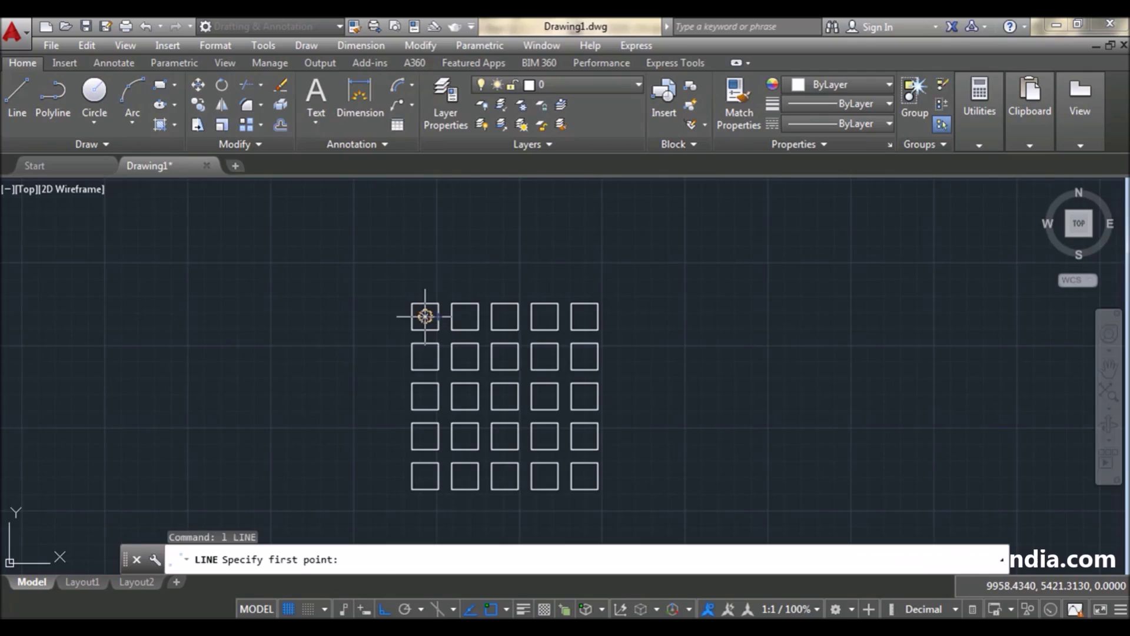
pyautogui.click(425, 316)
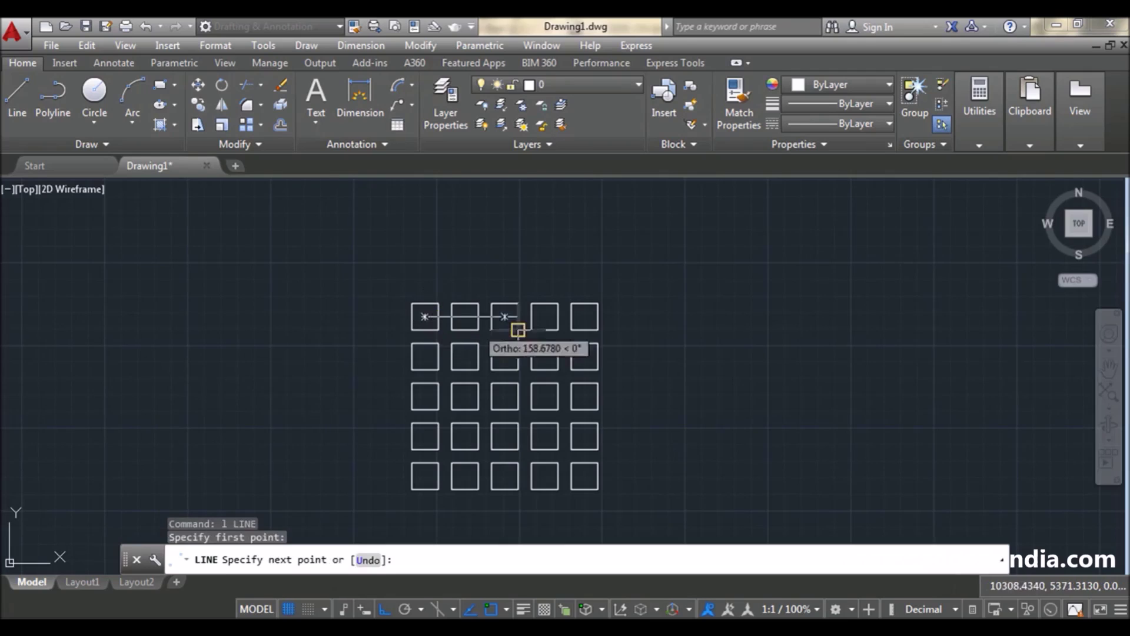
pyautogui.click(583, 316)
pyautogui.press('Escape')
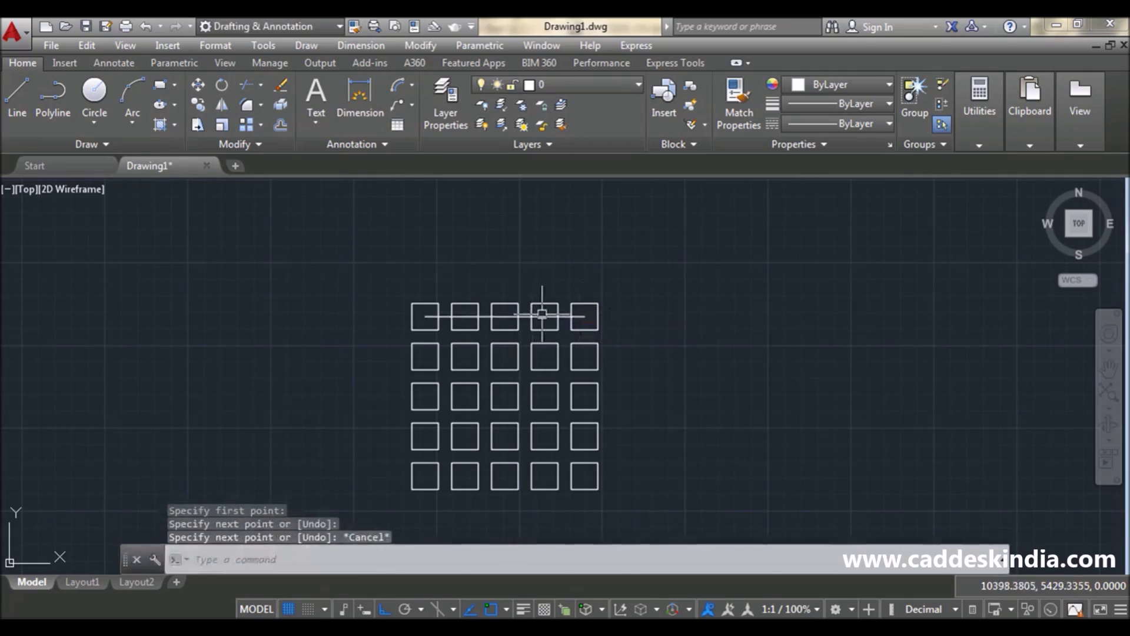
# Step: Check the length of the line spanning the top row's centers and erase the line
pyautogui.scroll(3, 545, 315)
pyautogui.click(591, 319)
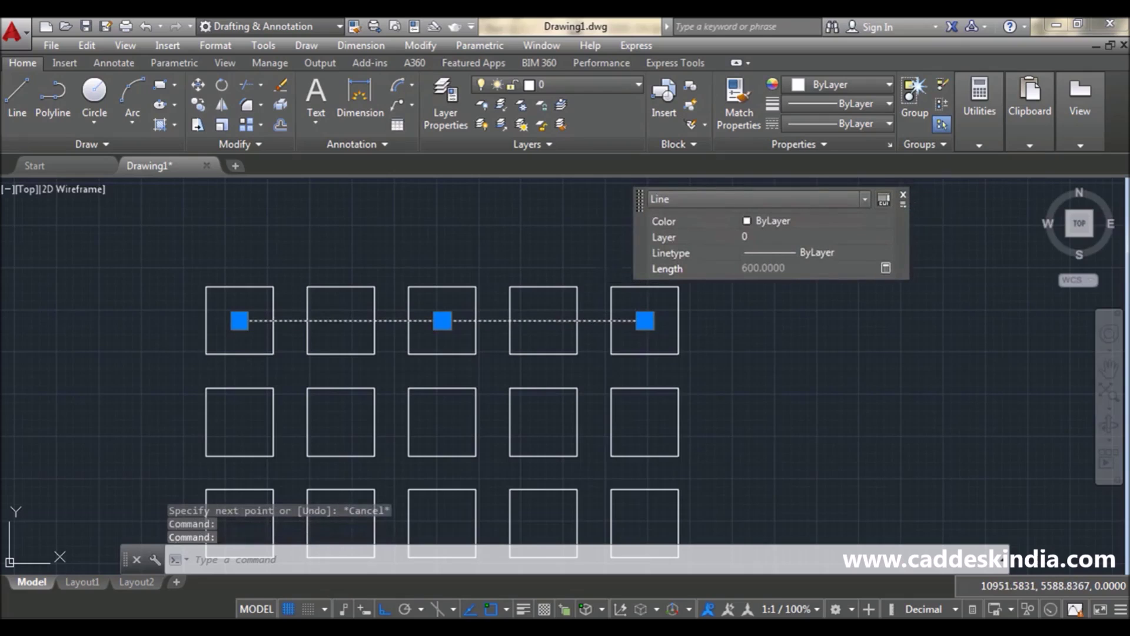
pyautogui.press('Escape')
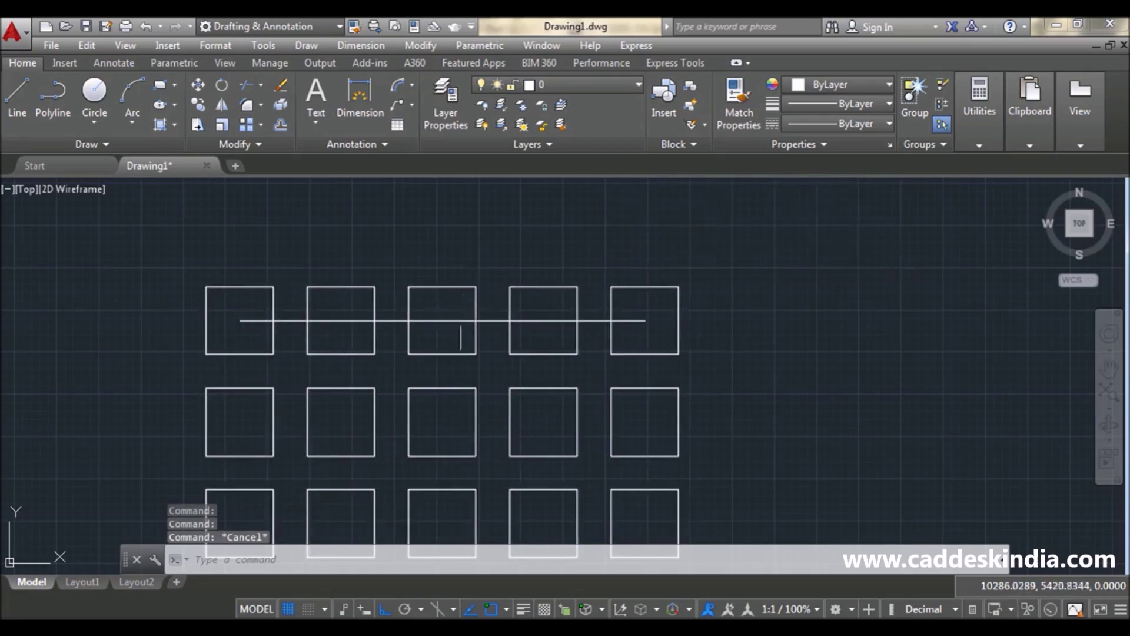
pyautogui.click(483, 320)
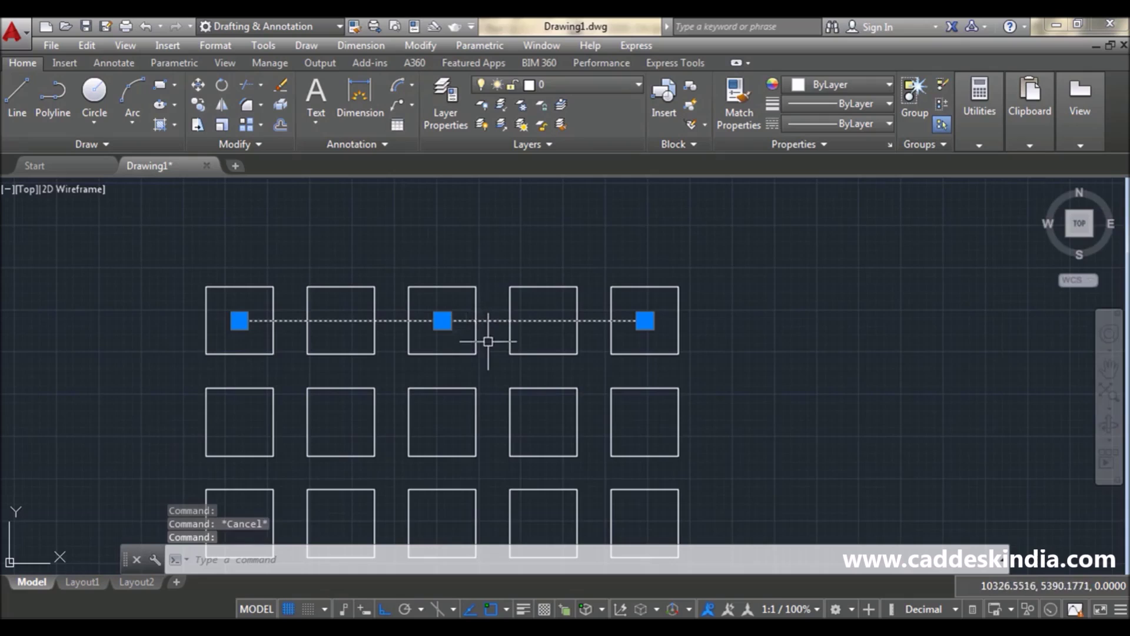
pyautogui.press('Delete')
# Step: Set the array of squares to 3 levels with a spacing of 10 between levels, and clear the selection
pyautogui.click(510, 306)
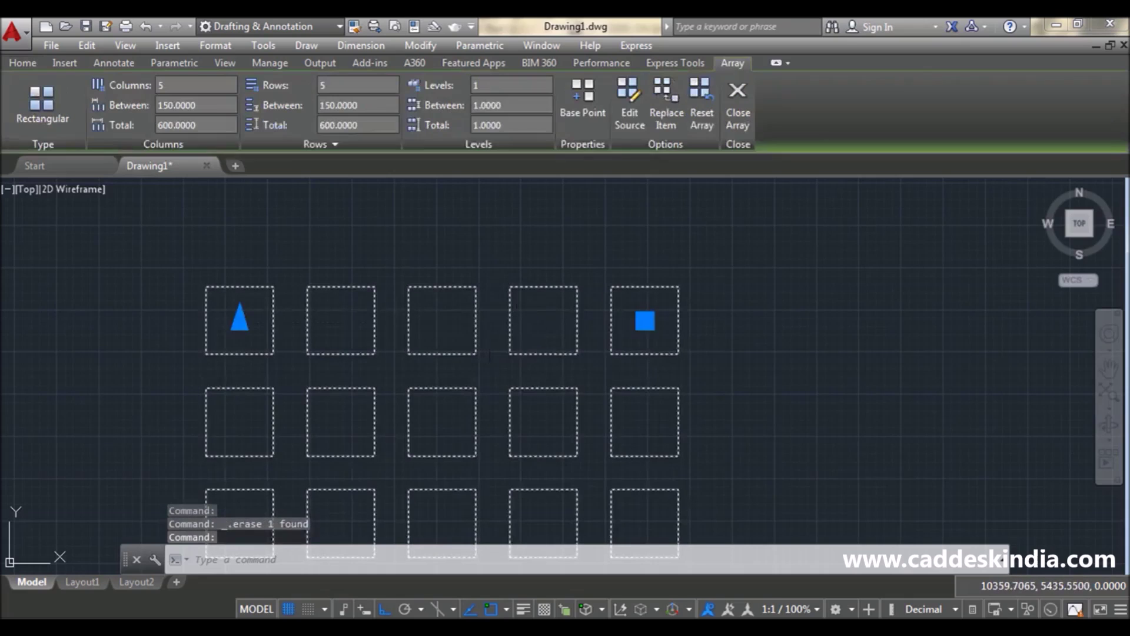
pyautogui.scroll(-3, 366, 217)
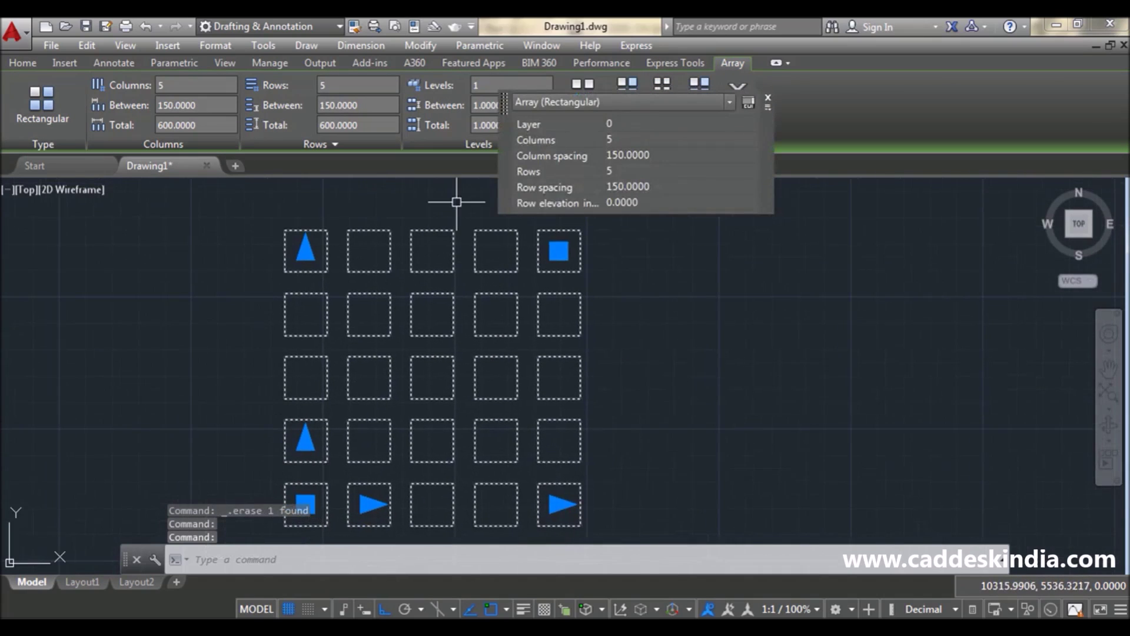
pyautogui.scroll(-2, 476, 209)
pyautogui.scroll(2, 454, 219)
pyautogui.moveTo(454, 220)
pyautogui.mouseDown(button='middle')
pyautogui.moveTo(485, 300)
pyautogui.moveTo(479, 260)
pyautogui.mouseUp(button='middle')
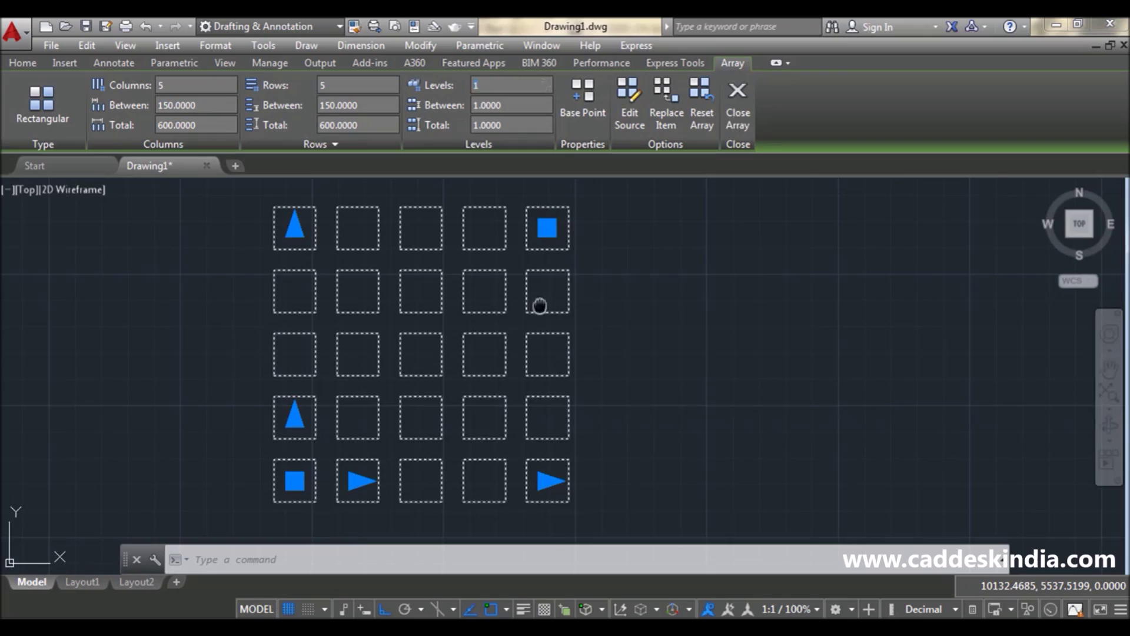
pyautogui.scroll(-2, 583, 317)
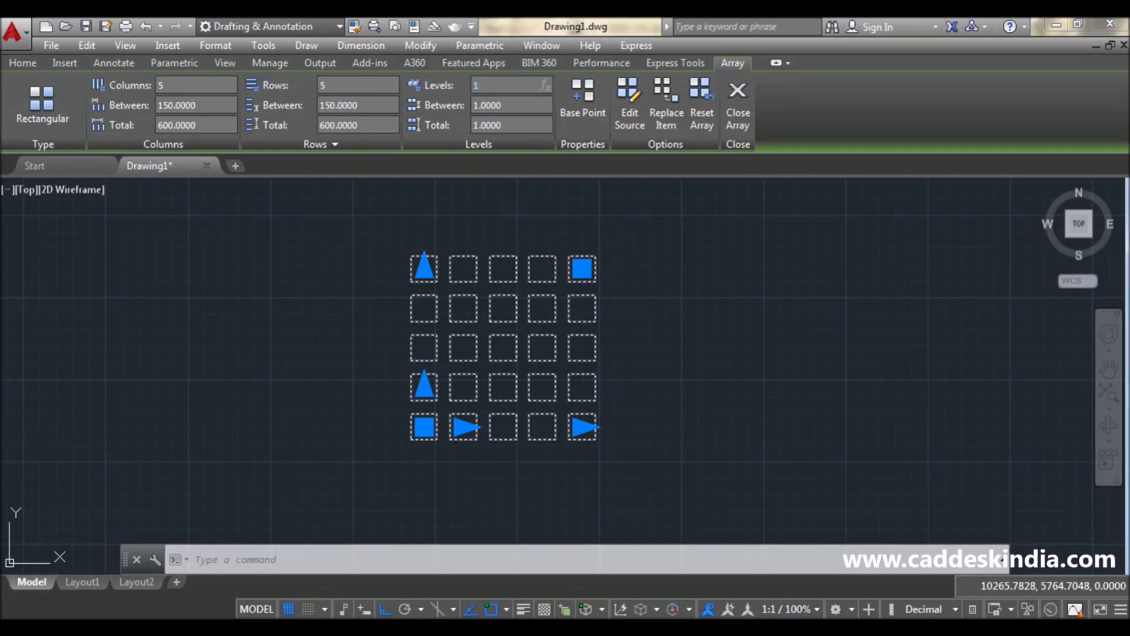
pyautogui.click(506, 85)
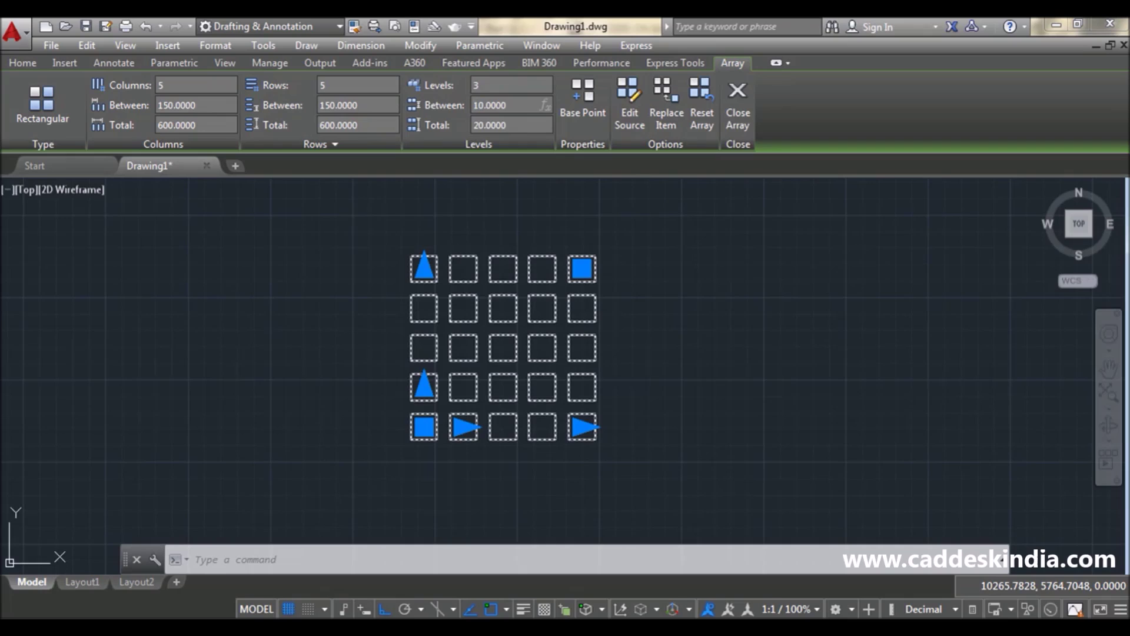
pyautogui.moveTo(539, 348); pyautogui.dragTo(560, 356, button='middle')
pyautogui.click(694, 280)
pyautogui.press('Escape')
pyautogui.press('Escape')
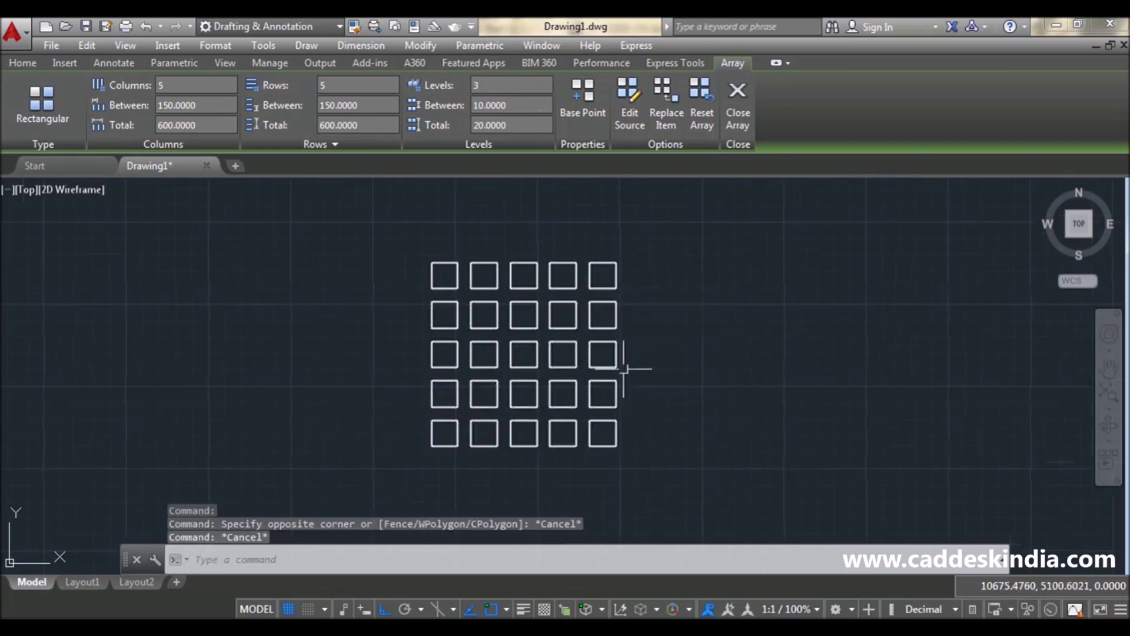
# Step: Inspect the stacked levels of the array from a low-angle 3D view, picking squares on different levels and clearing the selection
pyautogui.scroll(2, 537, 353)
pyautogui.scroll(-2, 524, 383)
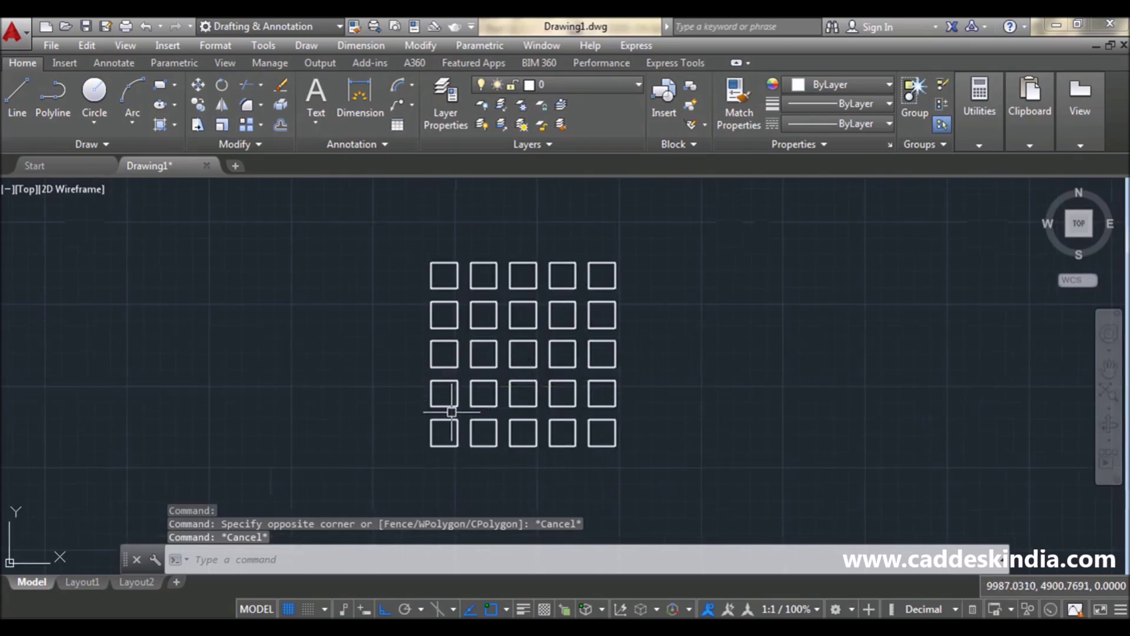
pyautogui.moveTo(565, 353)
pyautogui.keyDown('shift'); pyautogui.mouseDown(button='middle')
pyautogui.moveTo(574, 435)
pyautogui.moveTo(571, 359)
pyautogui.mouseUp(button='middle'); pyautogui.keyUp('shift')
pyautogui.scroll(3, 565, 359)
pyautogui.scroll(-1, 565, 359)
pyautogui.scroll(3, 56, 283)
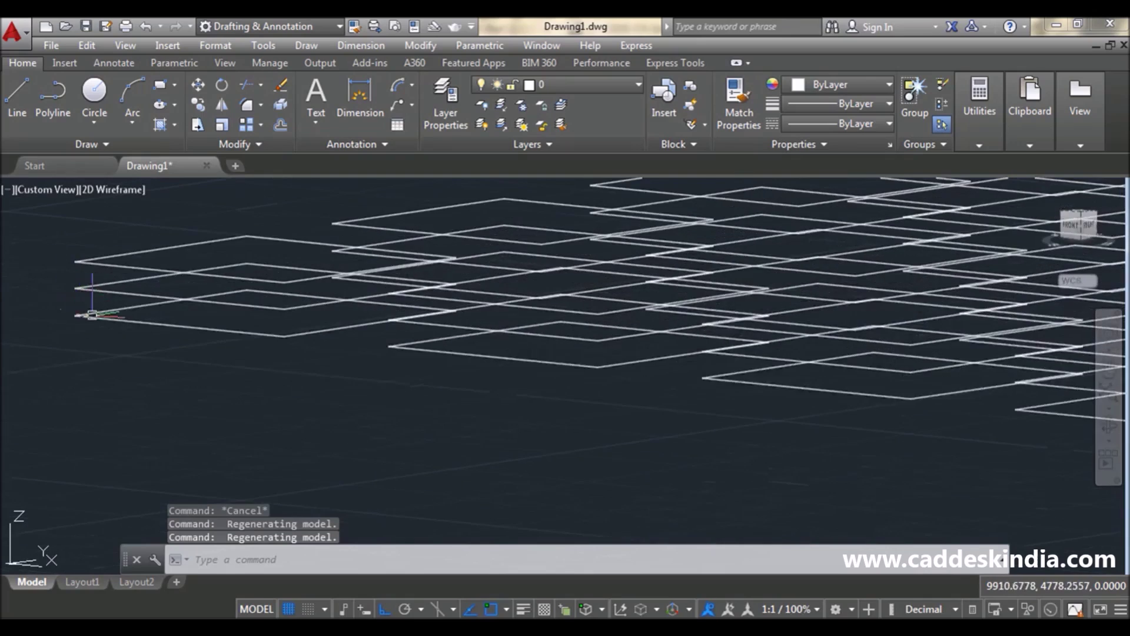
pyautogui.click(89, 288)
pyautogui.press('Escape')
pyautogui.click(82, 283)
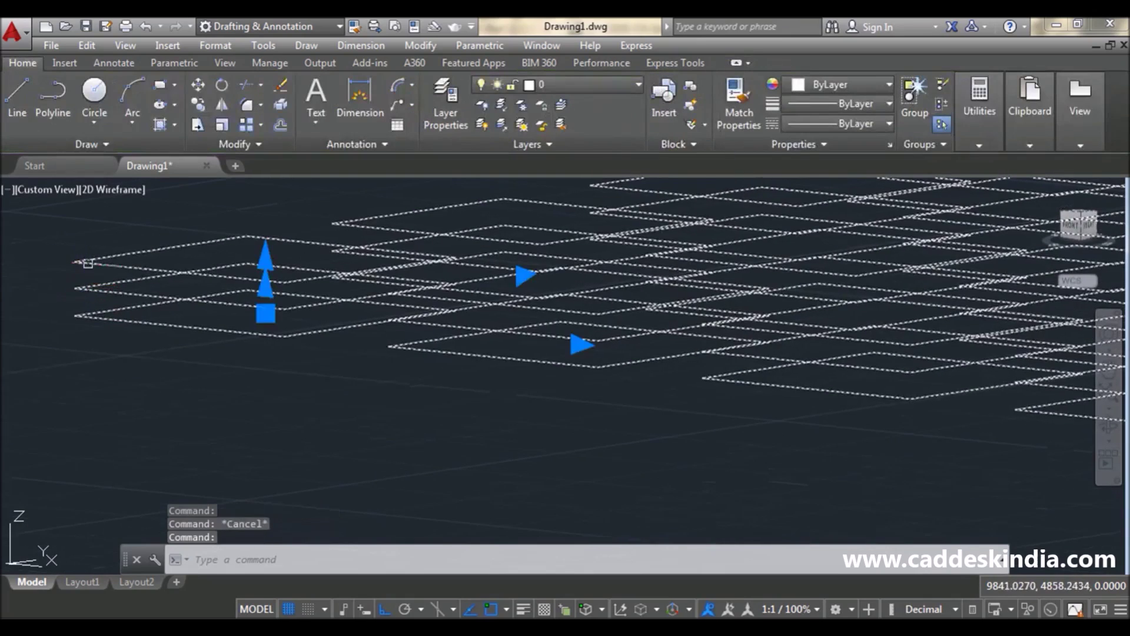
pyautogui.press('Escape')
pyautogui.click(72, 272)
pyautogui.press('Escape')
pyautogui.scroll(-5, 234, 315)
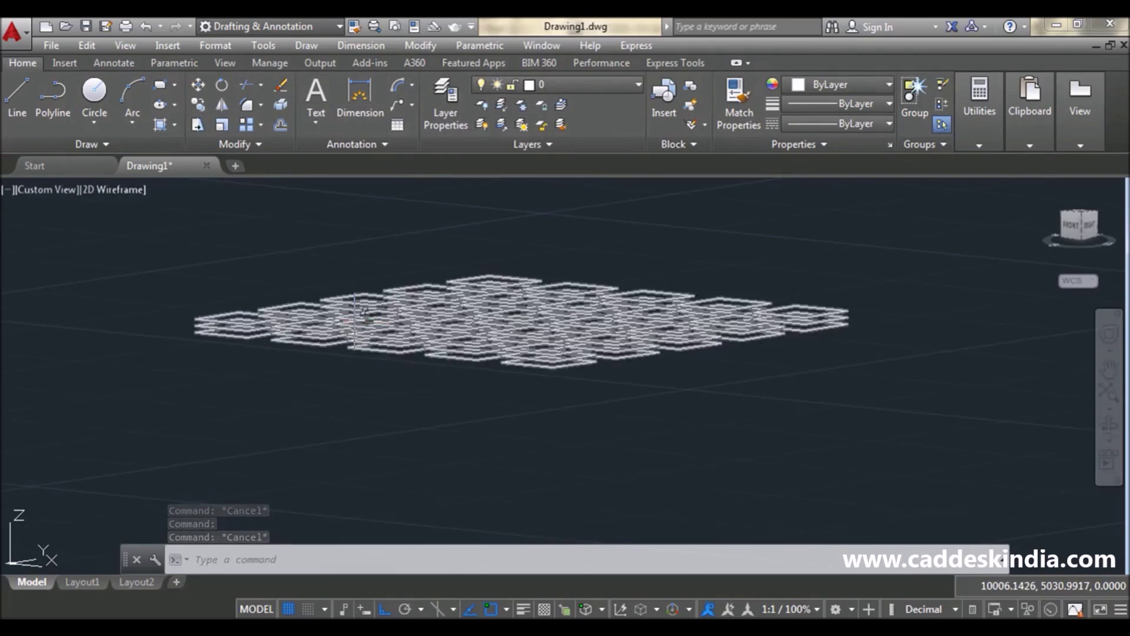
# Step: Return the drawing from the custom 3D view to the Top view
pyautogui.click(360, 303)
pyautogui.click(47, 189)
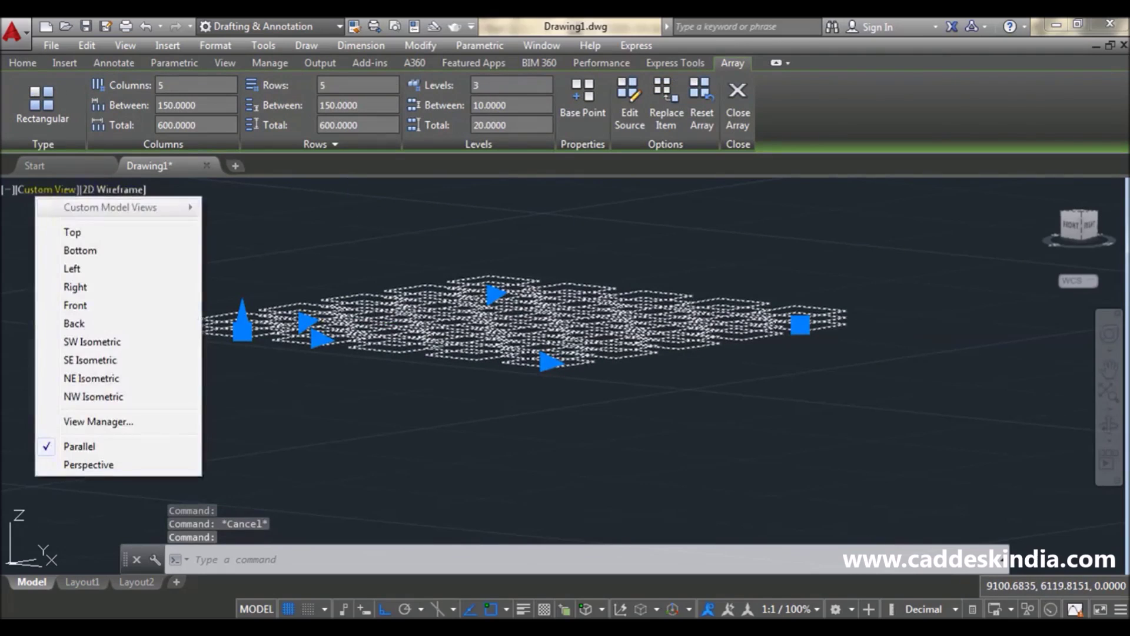
pyautogui.click(65, 229)
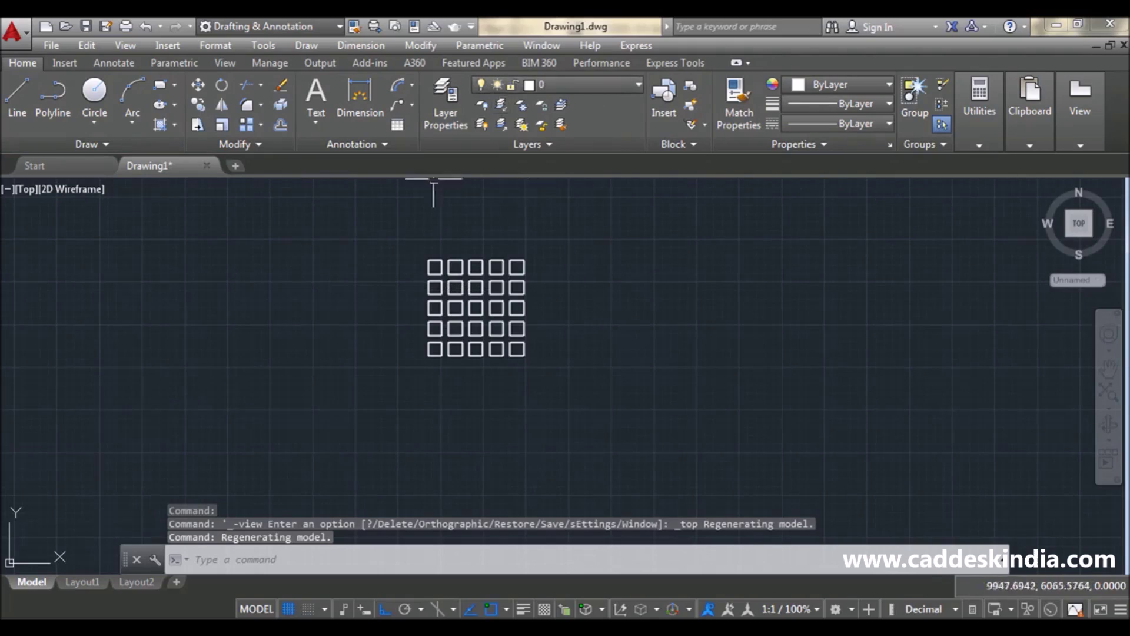
# Step: Set the array's number of levels to 1 and clear the selection
pyautogui.click(472, 297)
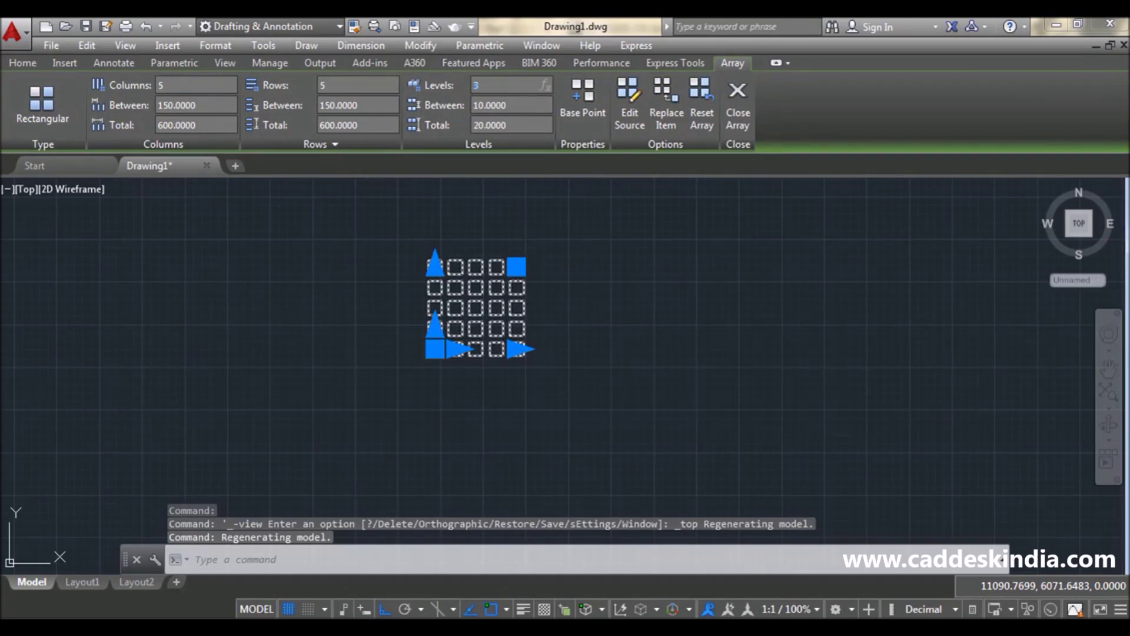
pyautogui.write('1')
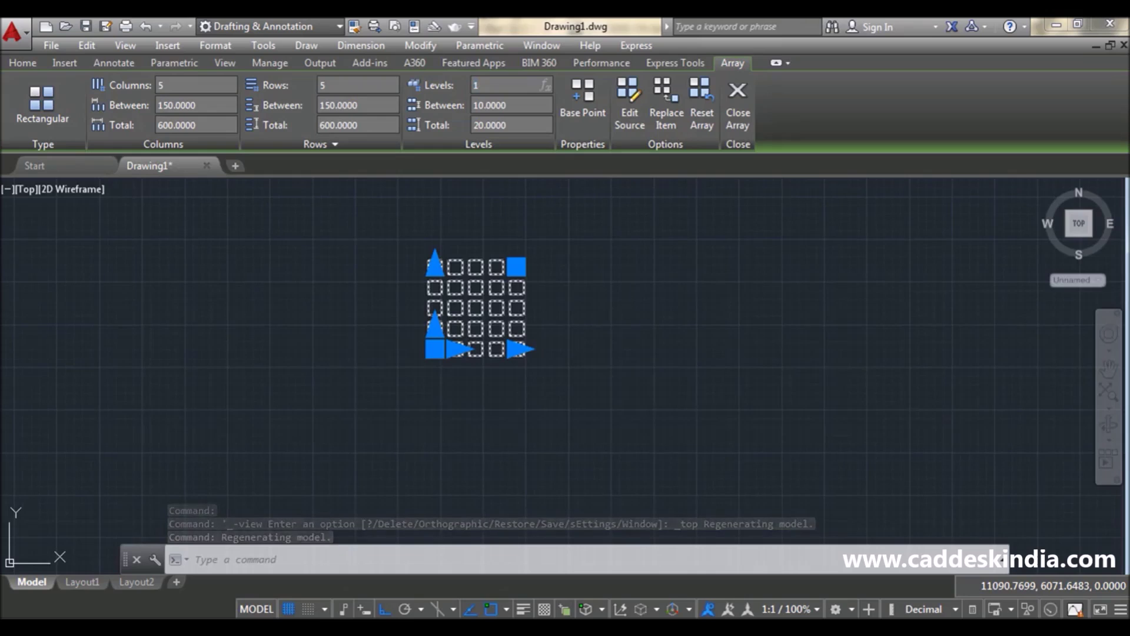
pyautogui.press('Return')
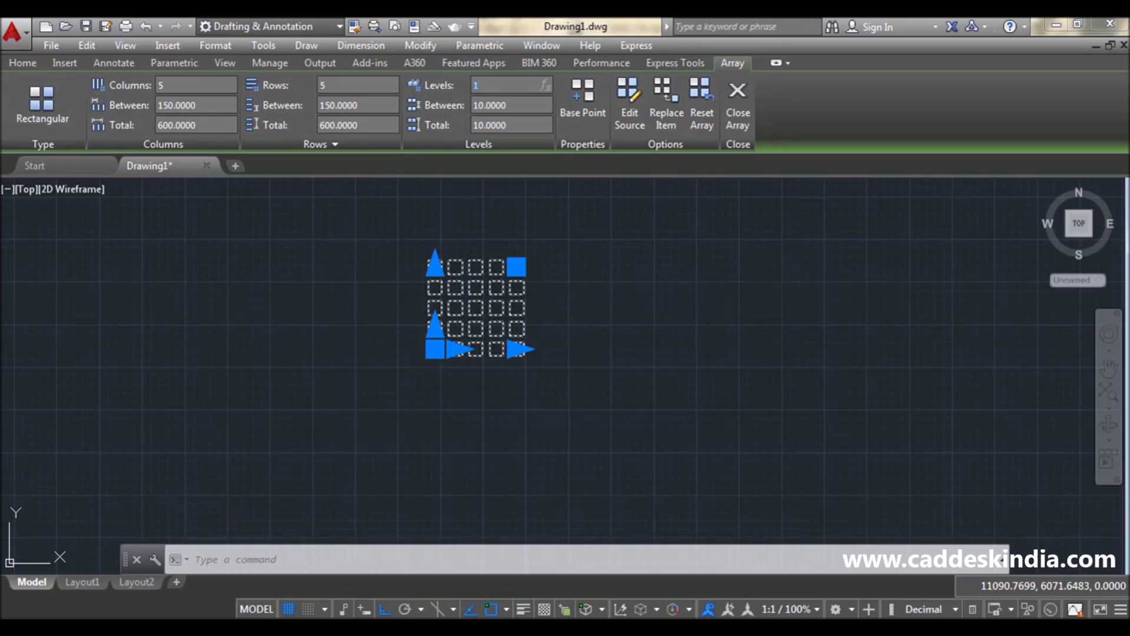
pyautogui.scroll(4, 501, 309)
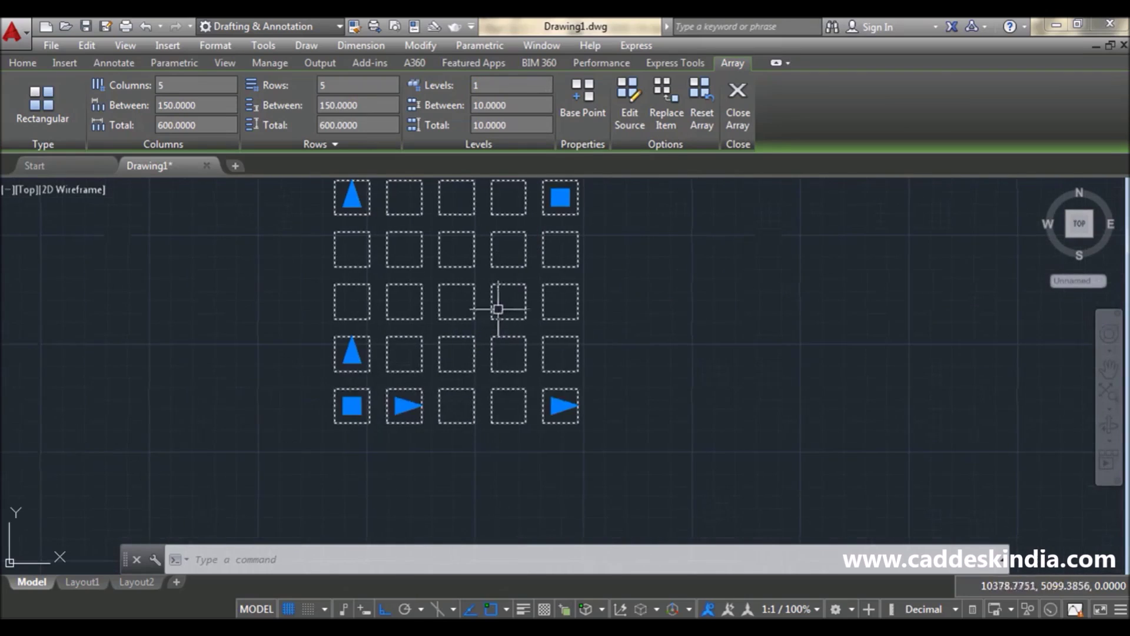
pyautogui.scroll(4, 371, 268)
pyautogui.scroll(-4, 373, 271)
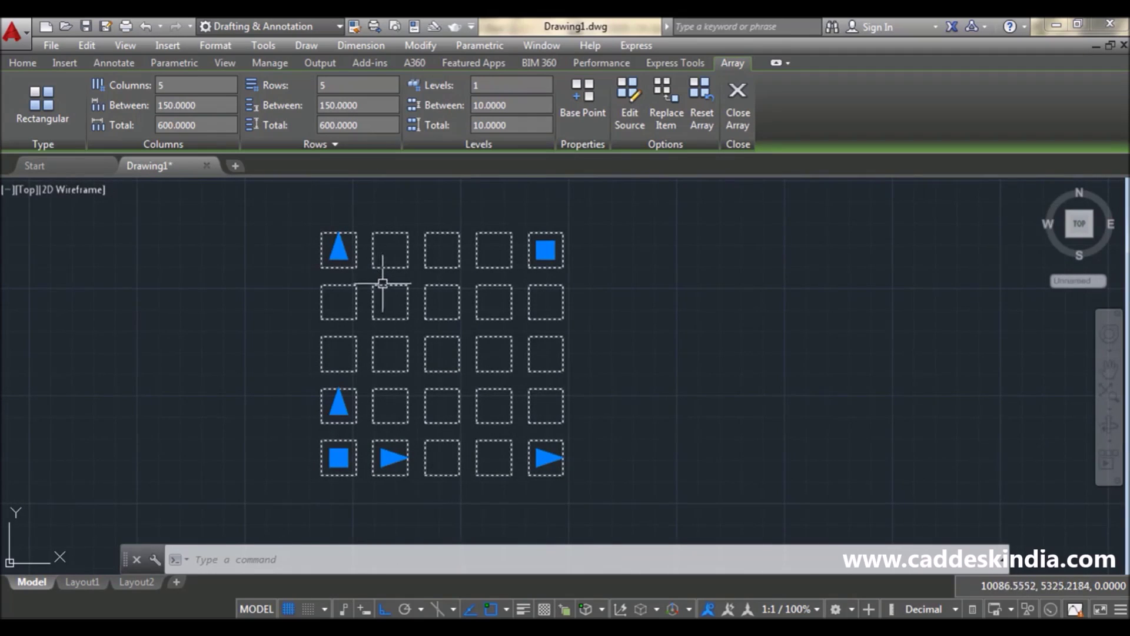
pyautogui.moveTo(382, 283)
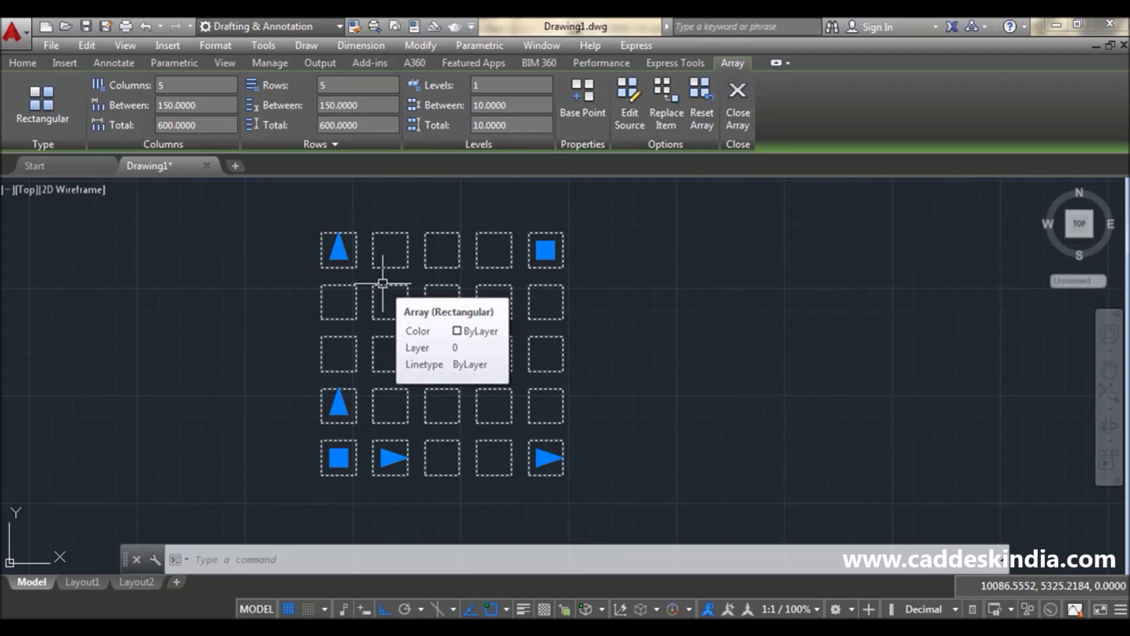
pyautogui.press('Escape')
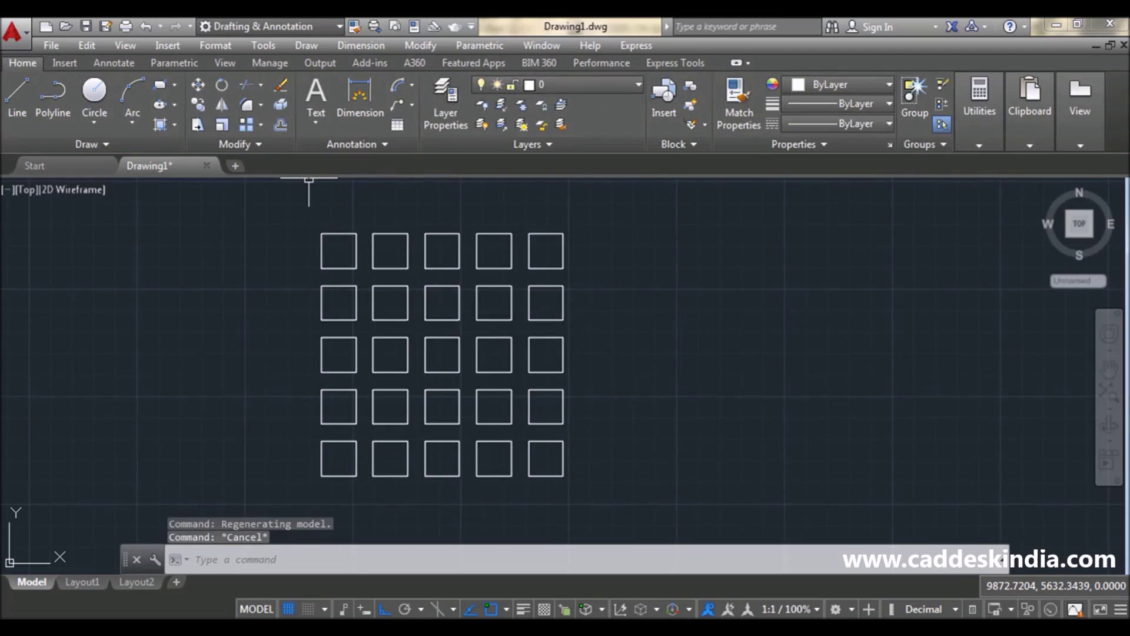
# Step: Erase the whole array of squares to empty the drawing area
pyautogui.click(260, 124)
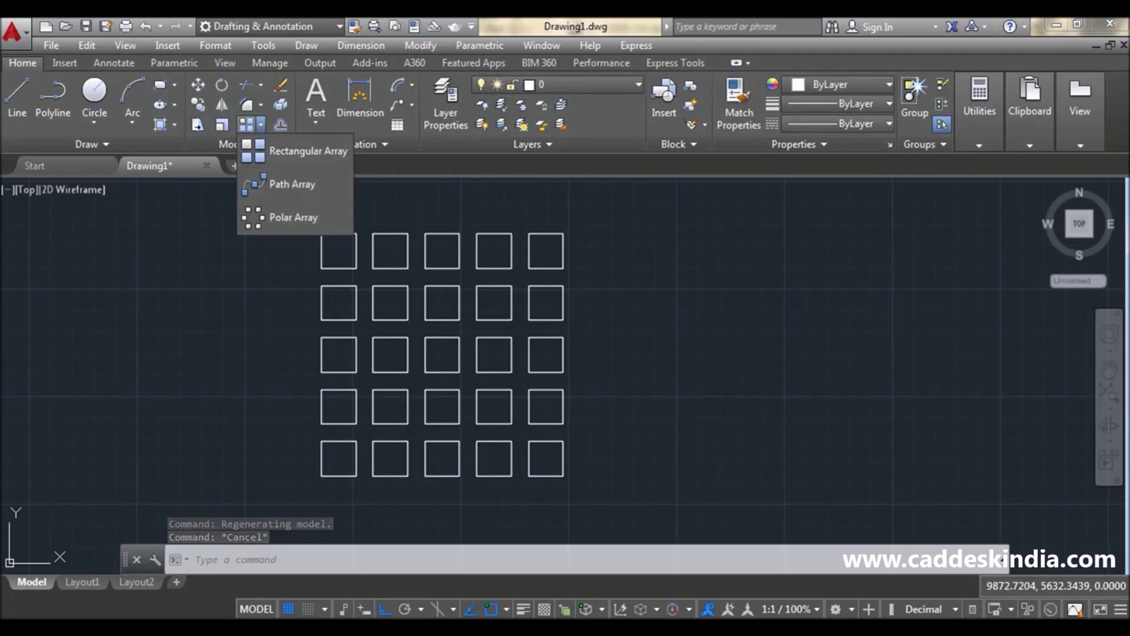
pyautogui.click(597, 200)
pyautogui.click(258, 507)
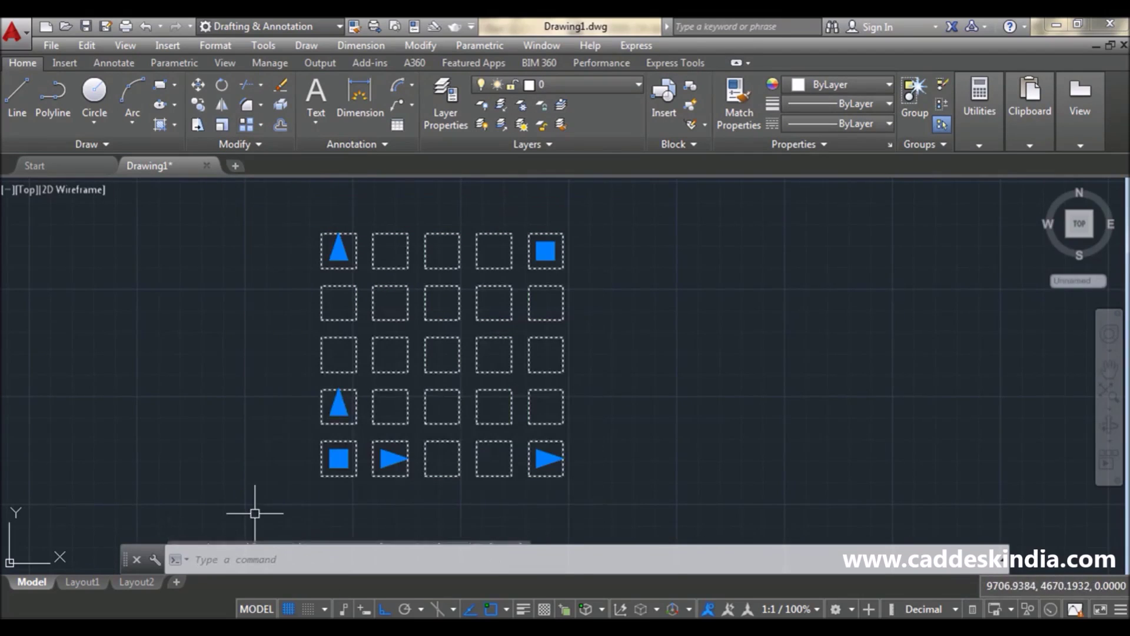
pyautogui.press('Delete')
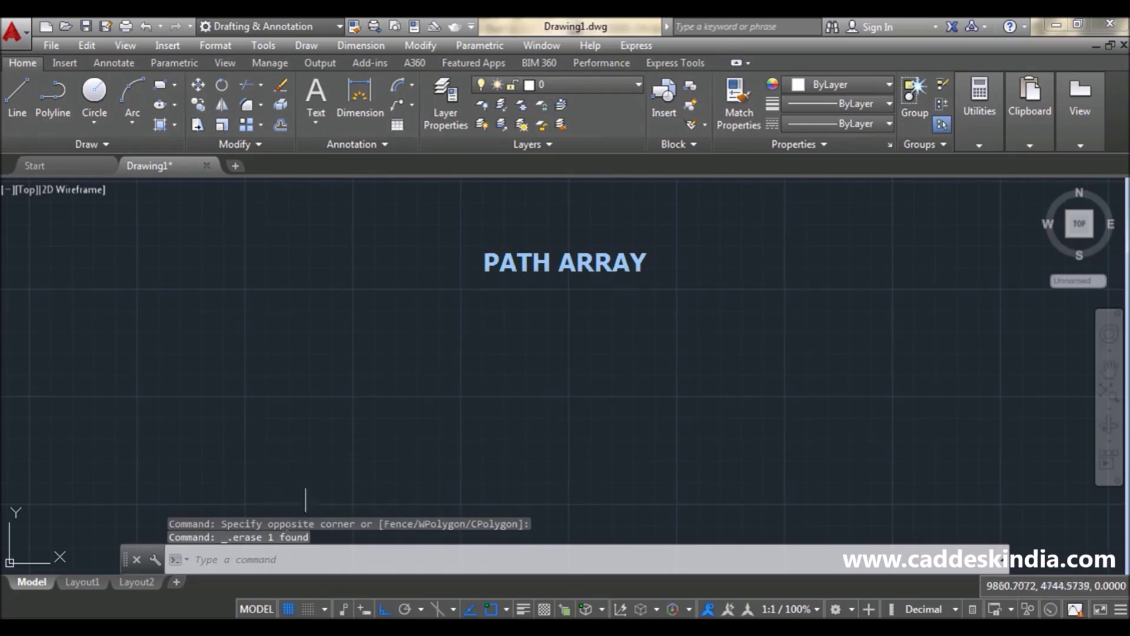
pyautogui.press('Escape')
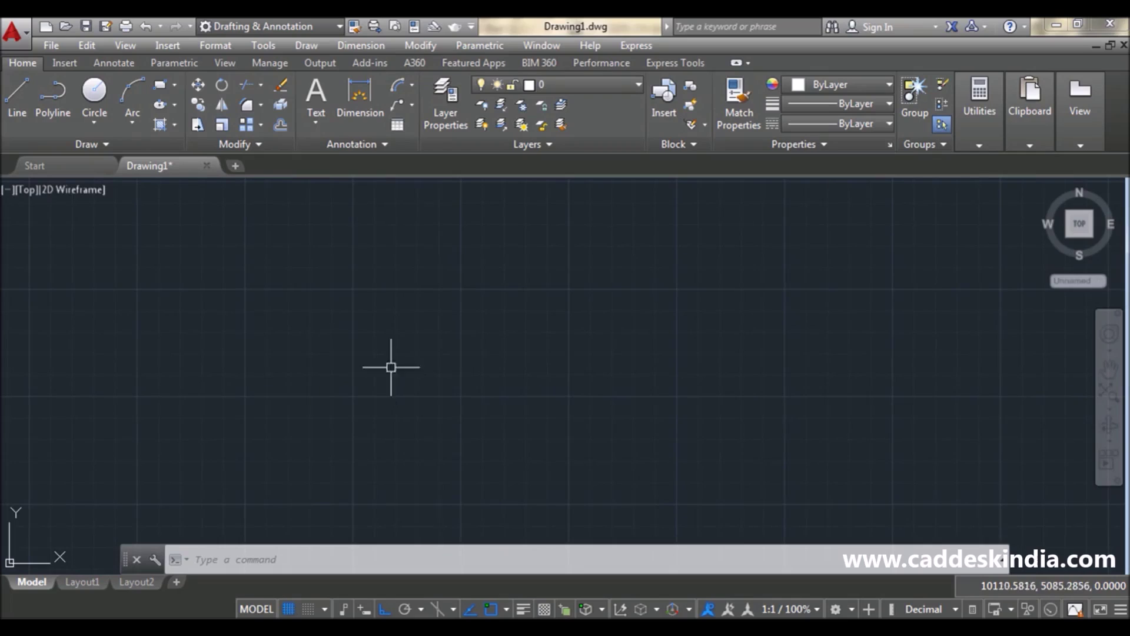
# Step: Draw a wavy four-point fit spline with Ortho off, rising to a crest, dipping to a trough and rising again
pyautogui.write('s')
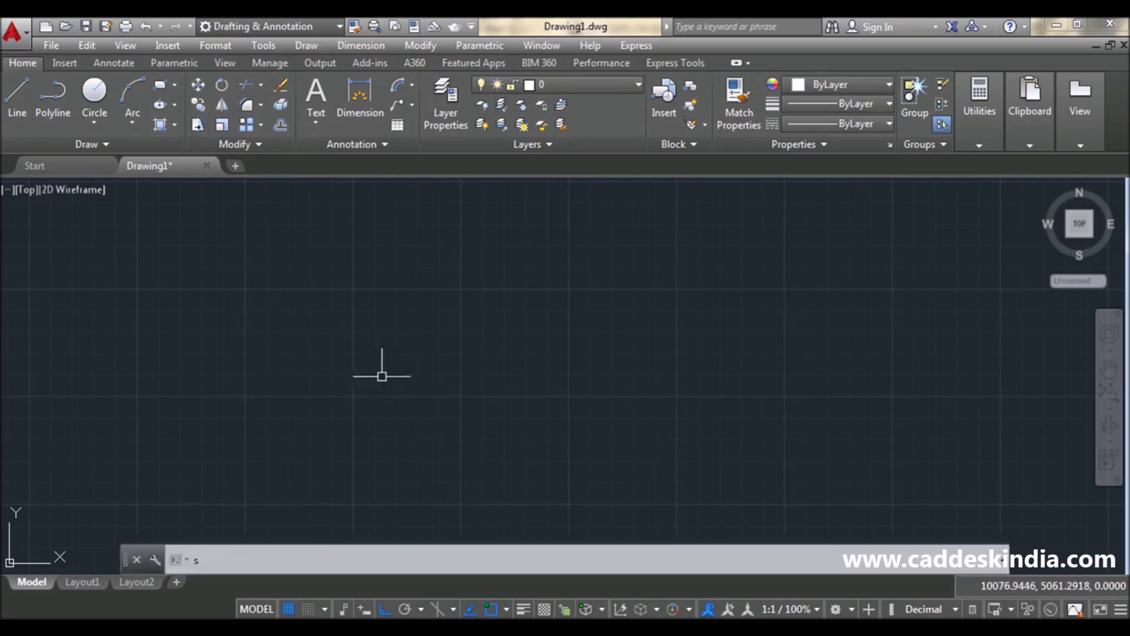
pyautogui.write('pl')
pyautogui.press('Return')
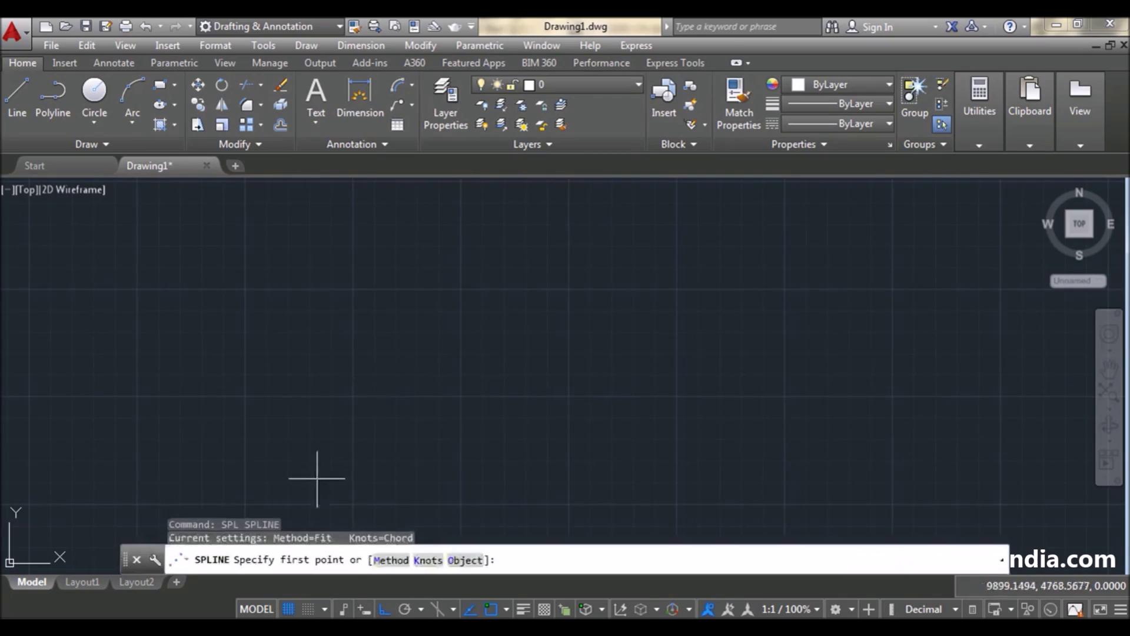
pyautogui.click(334, 426)
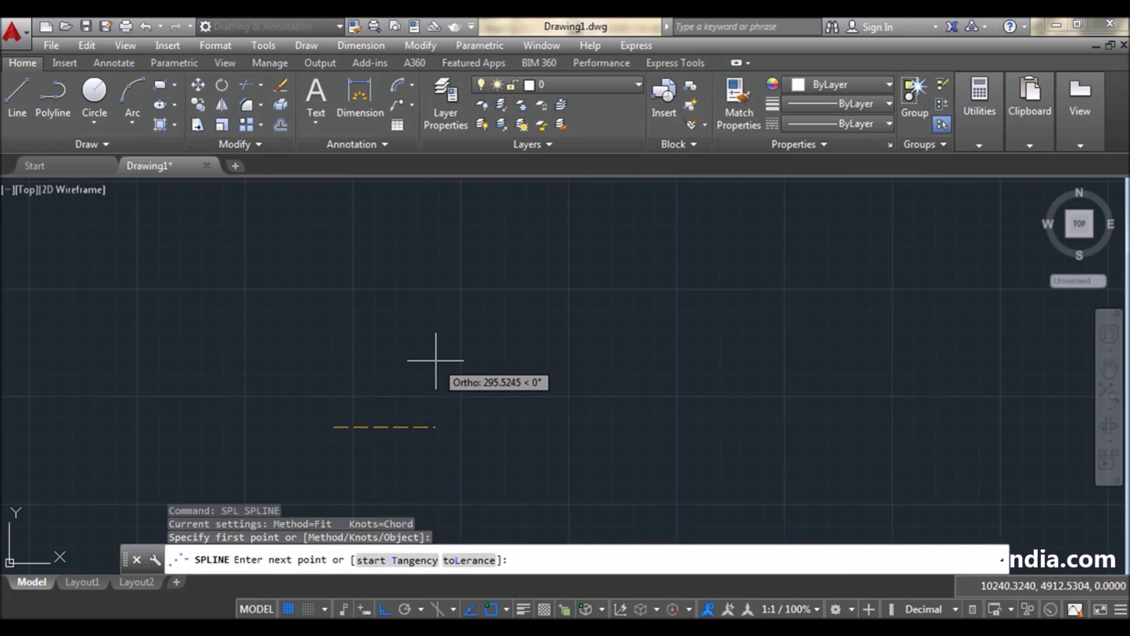
pyautogui.press('F8')
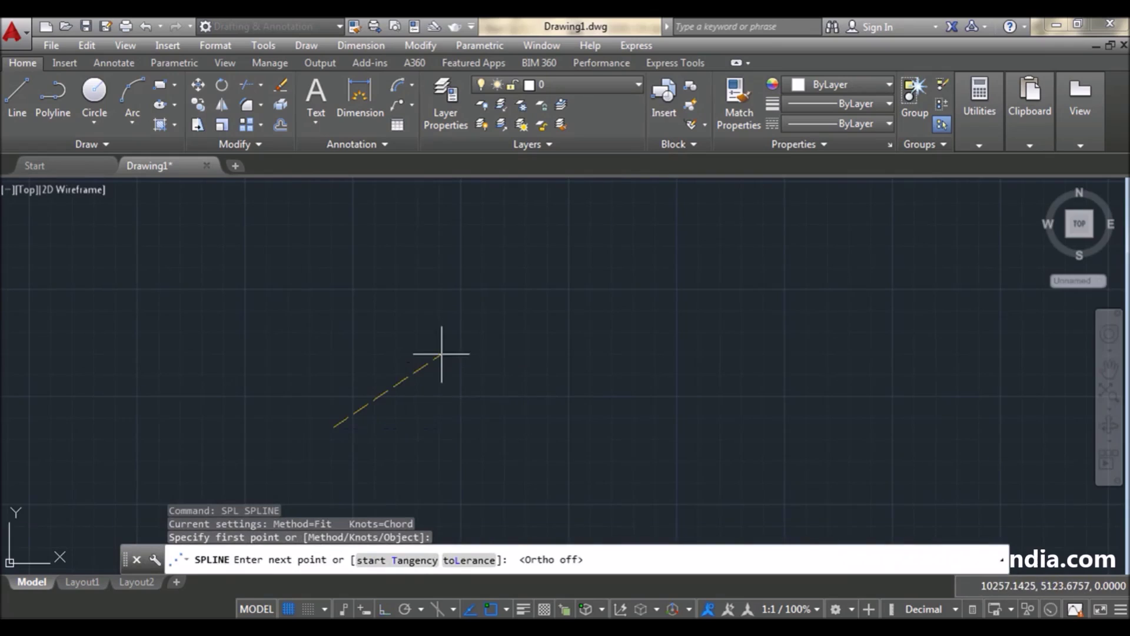
pyautogui.click(445, 367)
pyautogui.click(579, 414)
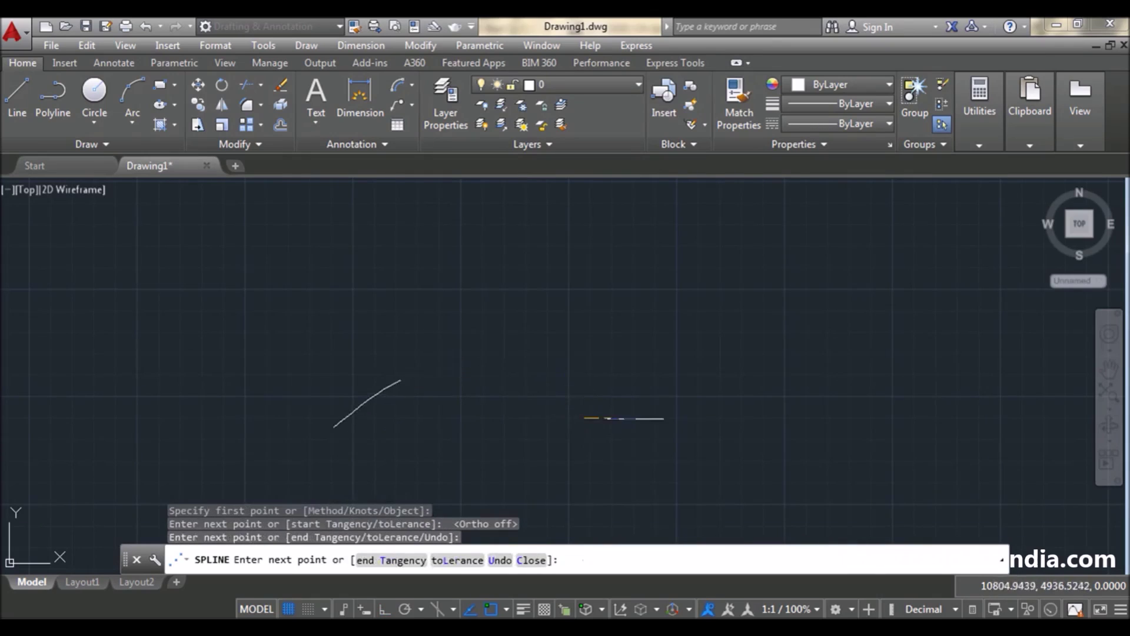
pyautogui.click(712, 368)
pyautogui.rightClick(712, 367)
pyautogui.click(735, 373)
pyautogui.scroll(-4, 651, 401)
pyautogui.scroll(4, 627, 404)
pyautogui.press('Escape')
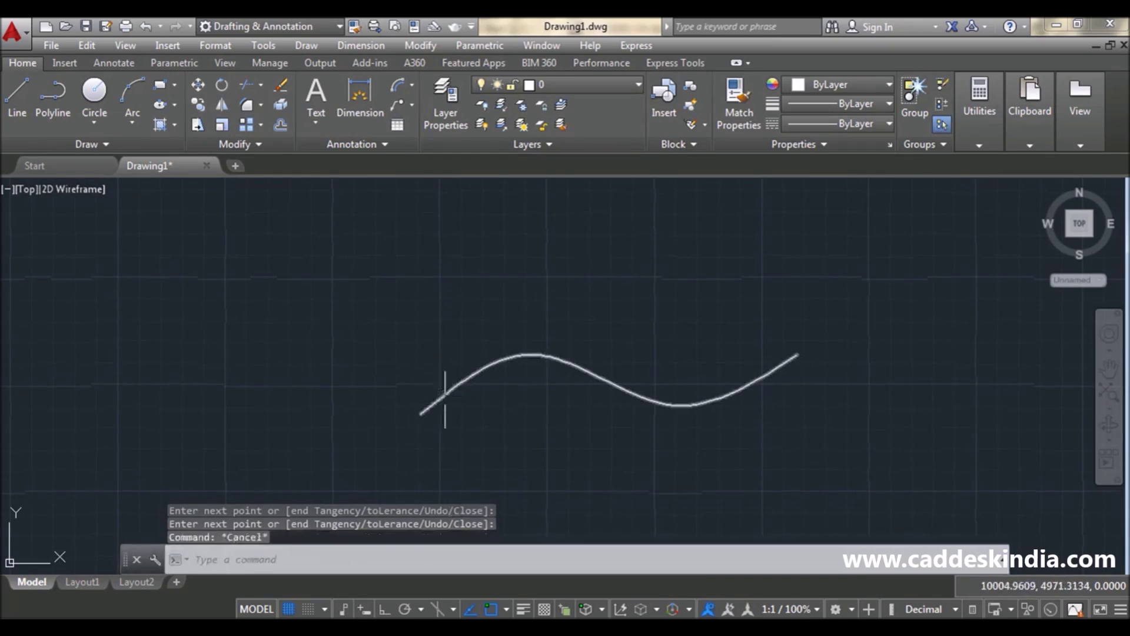
pyautogui.write('c')
pyautogui.press('Return')
pyautogui.click(416, 395)
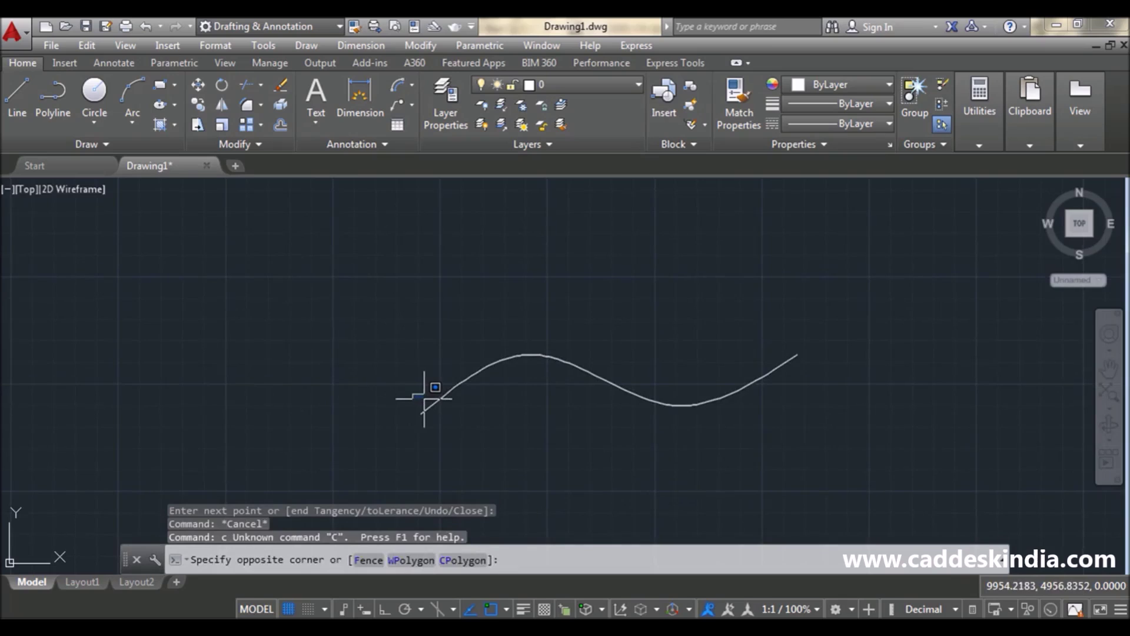
pyautogui.press('Escape')
pyautogui.write('c')
pyautogui.press('Return')
pyautogui.click(416, 389)
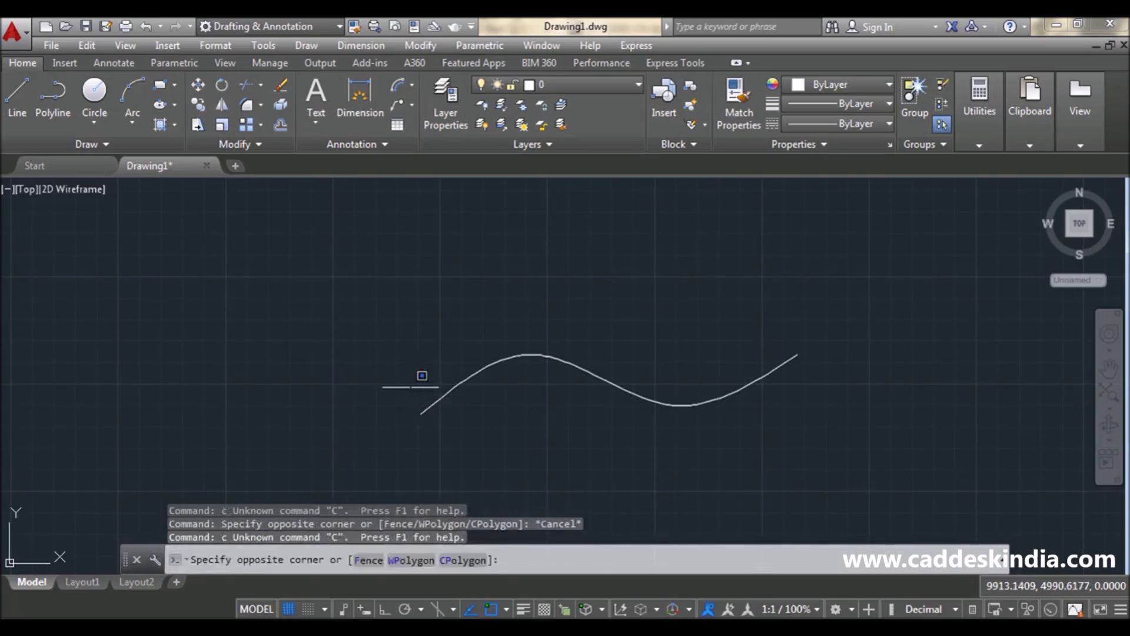
pyautogui.press('Escape')
# Step: Draw a small circle just above the spline's left end
pyautogui.write('y')
pyautogui.press('Return')
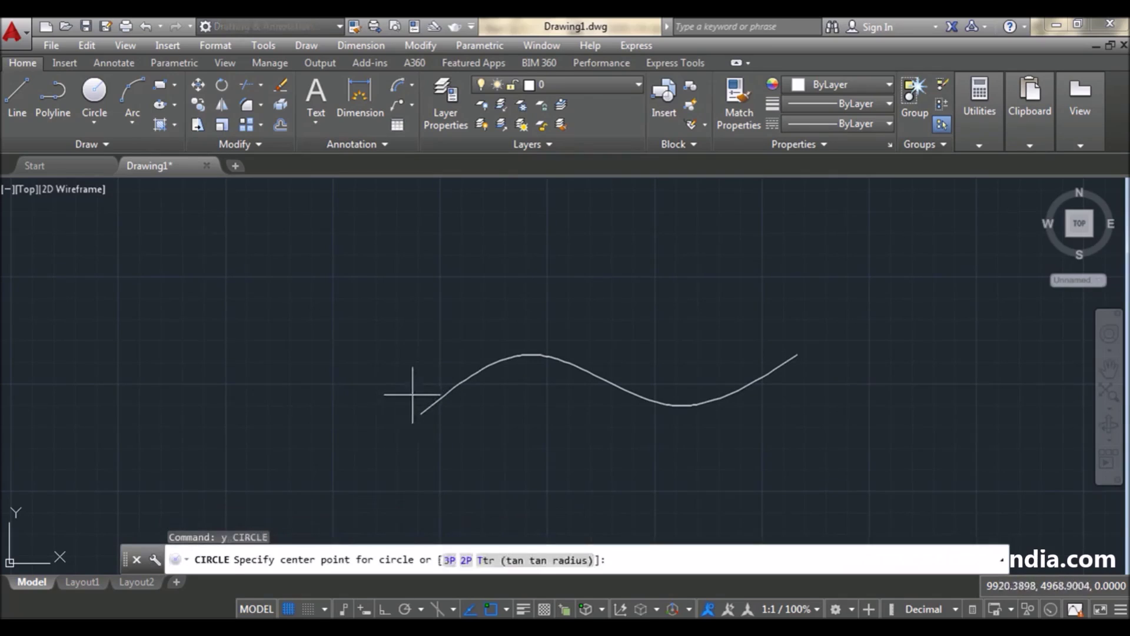
pyautogui.click(419, 388)
pyautogui.click(422, 400)
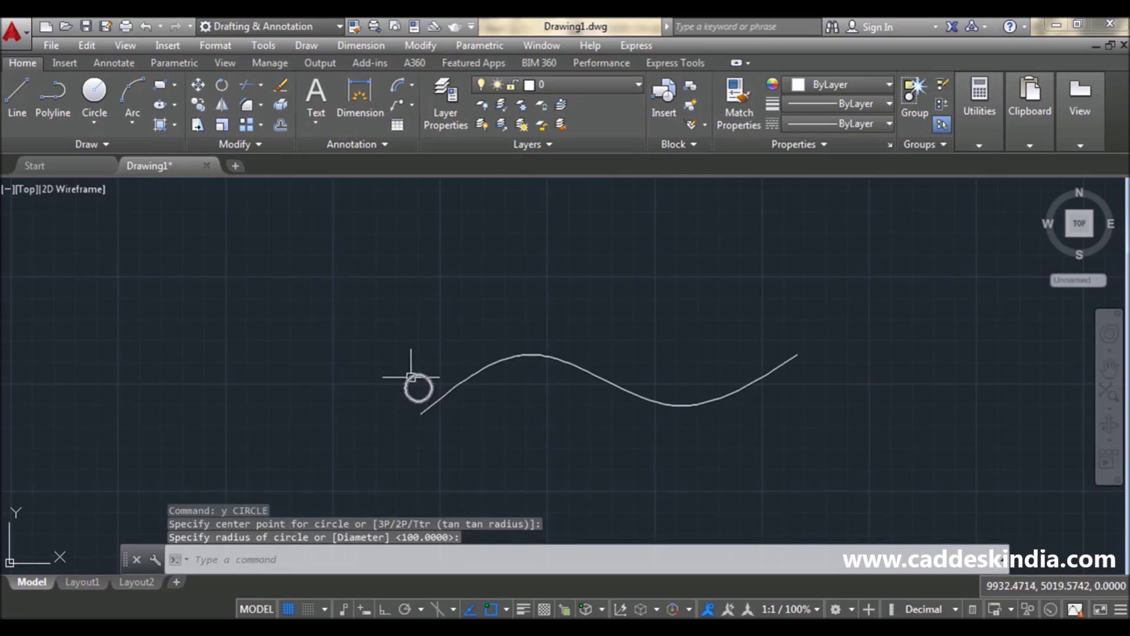
pyautogui.moveTo(454, 399); pyautogui.dragTo(400, 414, button='middle')
pyautogui.press('Escape')
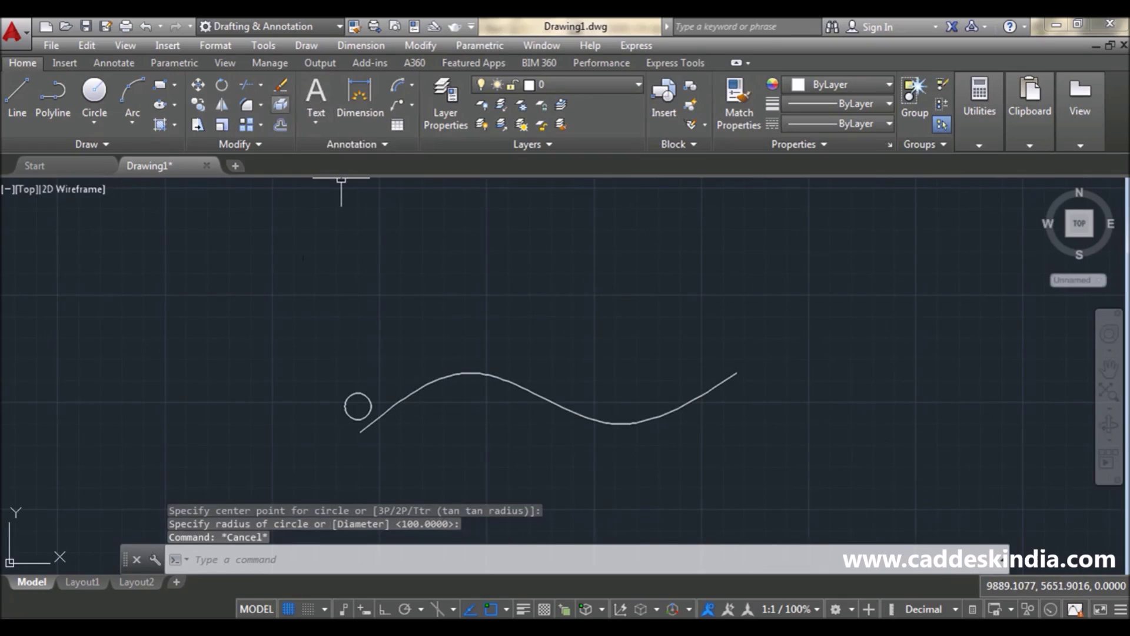
# Step: Create a path array of the circle, using the spline as the path curve
pyautogui.click(261, 125)
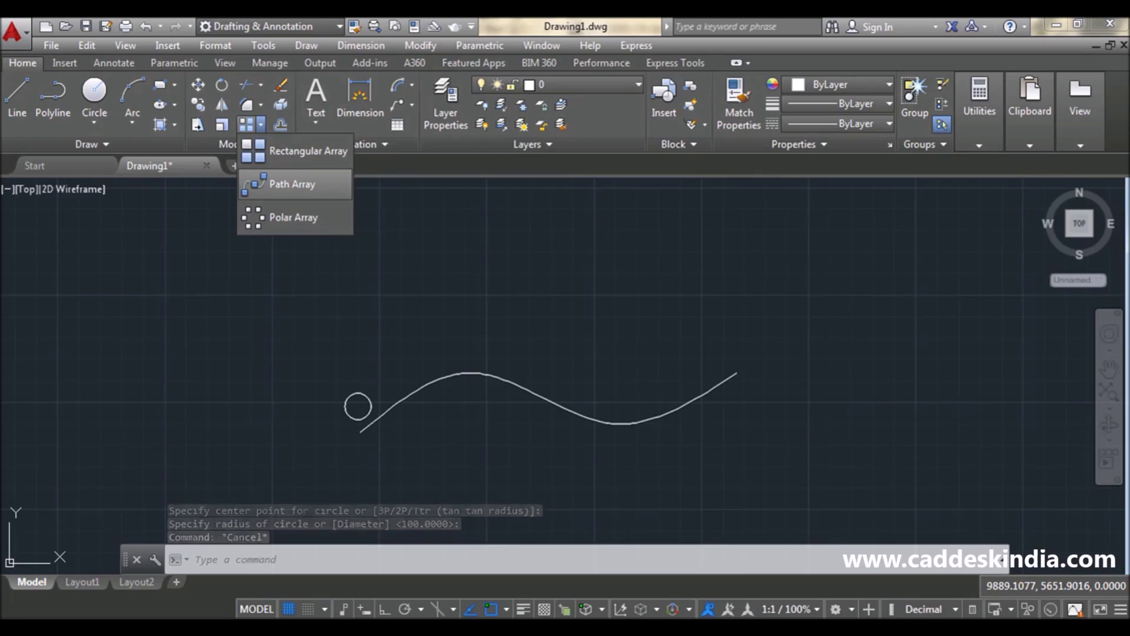
pyautogui.click(289, 187)
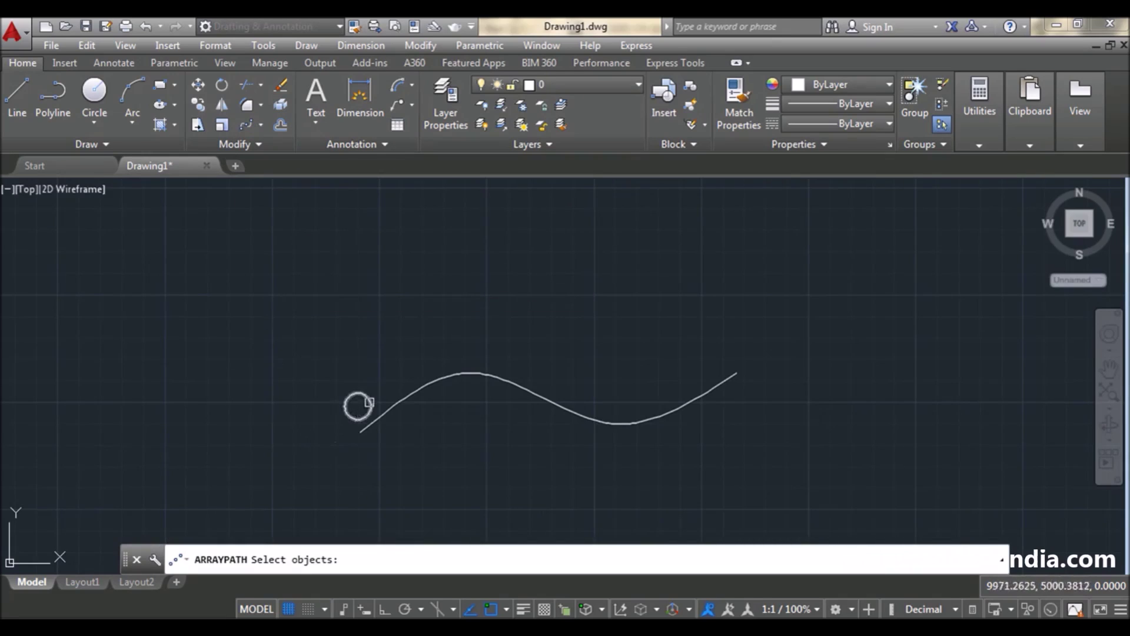
pyautogui.click(367, 401)
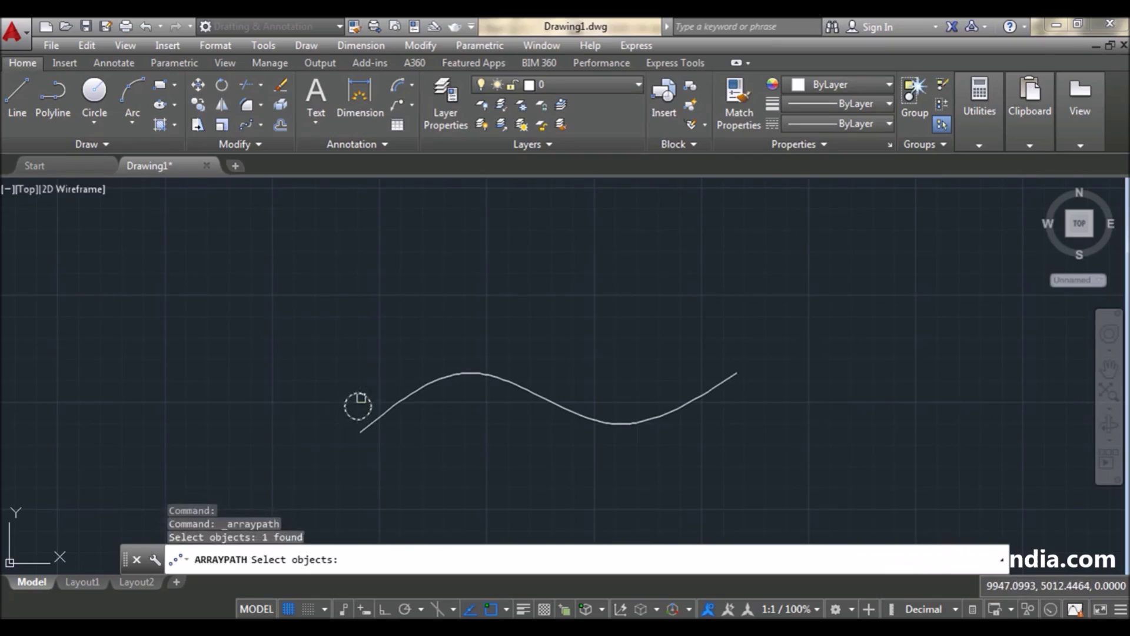
pyautogui.press('Return')
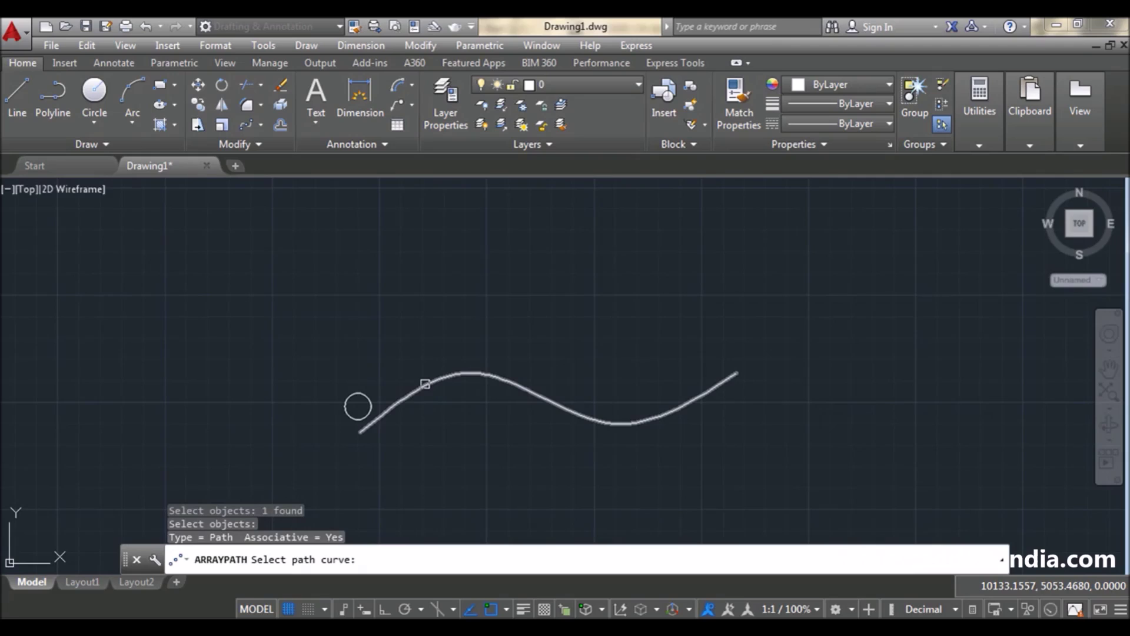
pyautogui.click(425, 383)
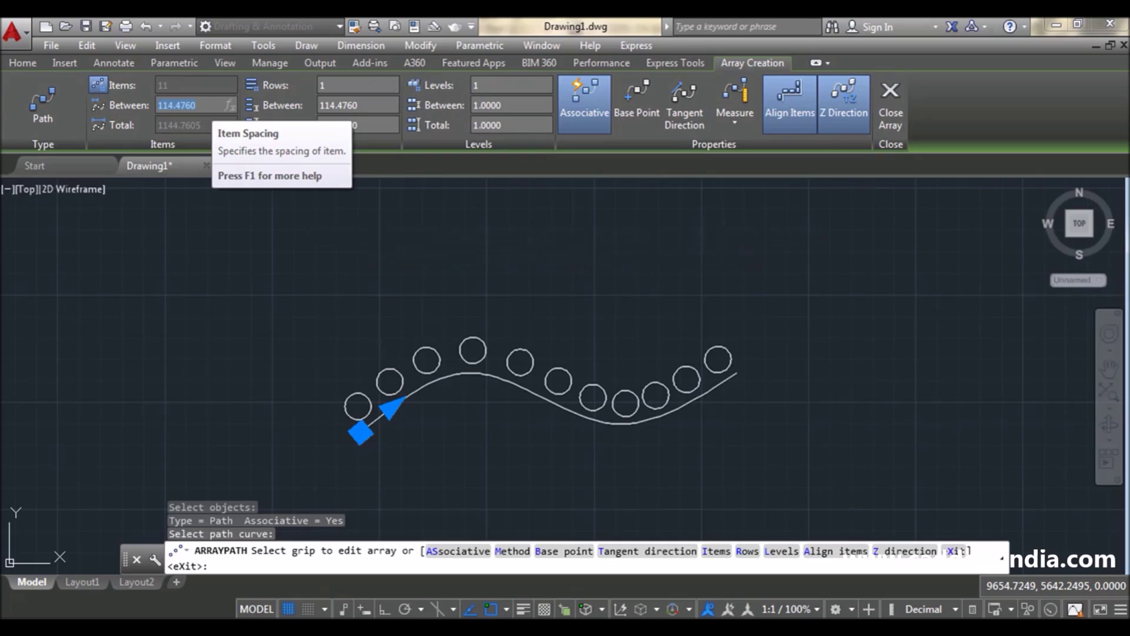
# Step: Set the spacing between the path array's circles to 120, and increase it to 140
pyautogui.write('b')
pyautogui.press('BackSpace')
pyautogui.write('120')
pyautogui.press('Return')
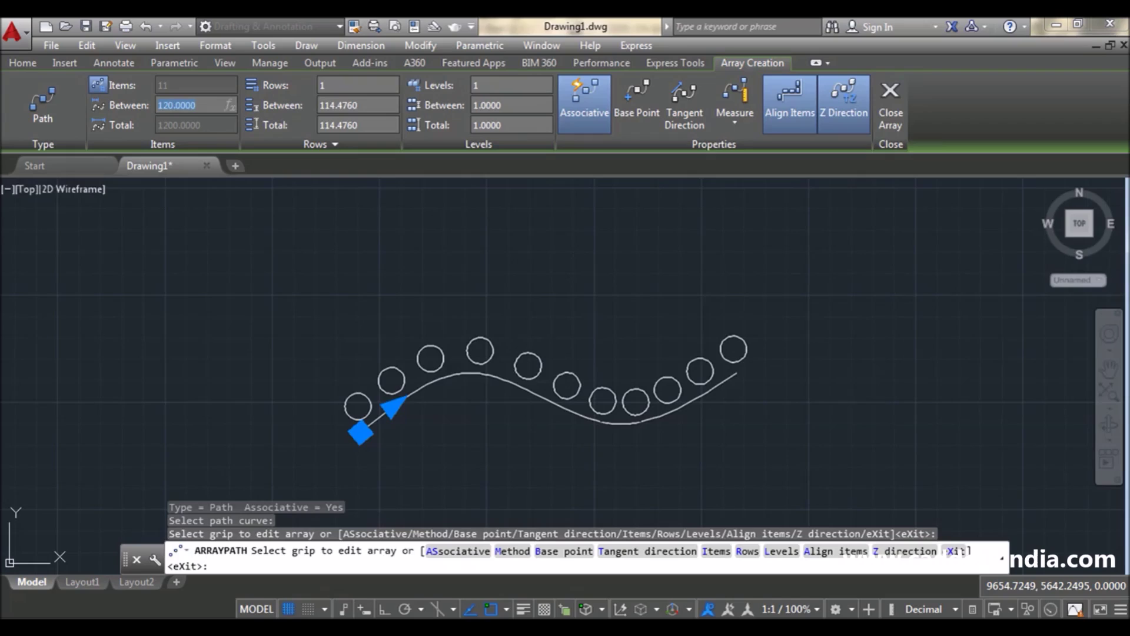
pyautogui.write('140')
pyautogui.press('Return')
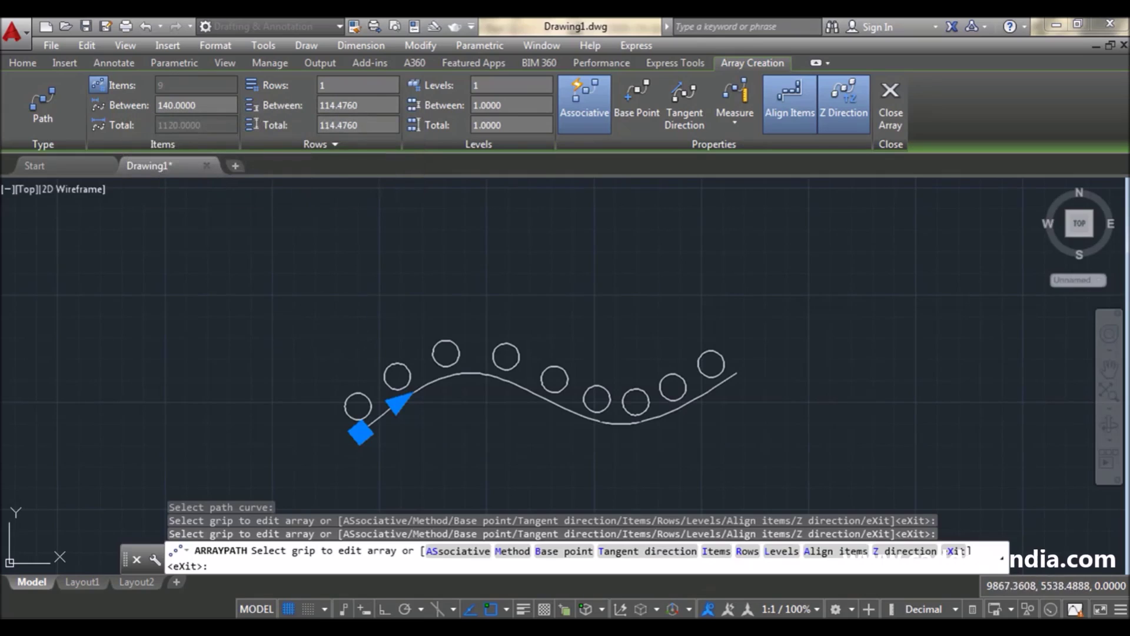
pyautogui.click(189, 106)
pyautogui.press('Return')
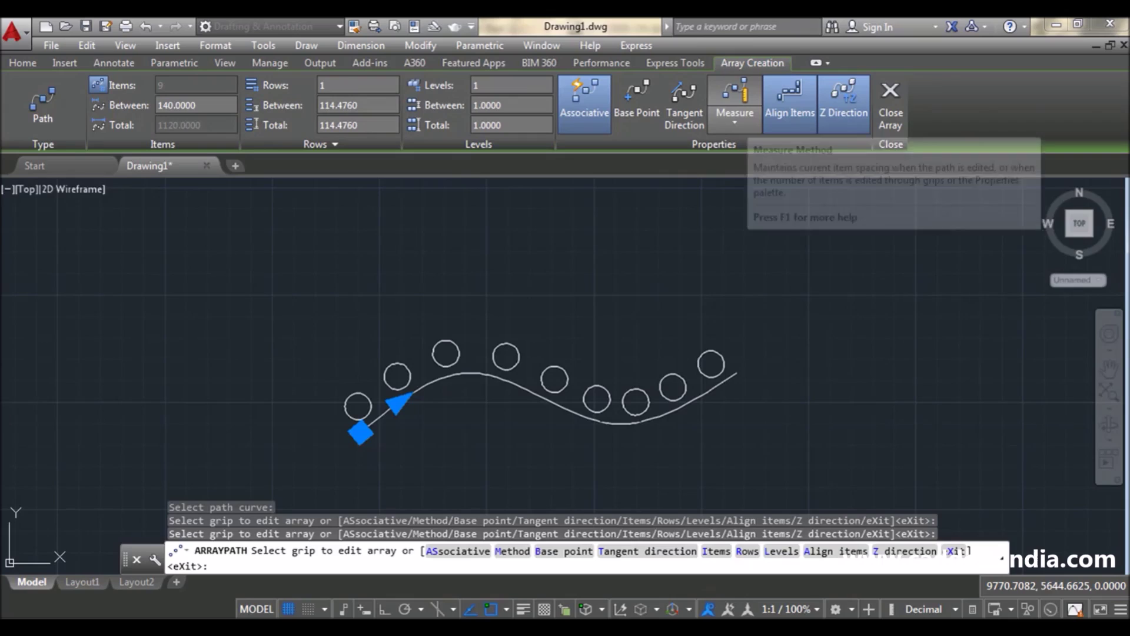
# Step: Switch the path array to the Divide method and set its number of items to 15
pyautogui.click(735, 118)
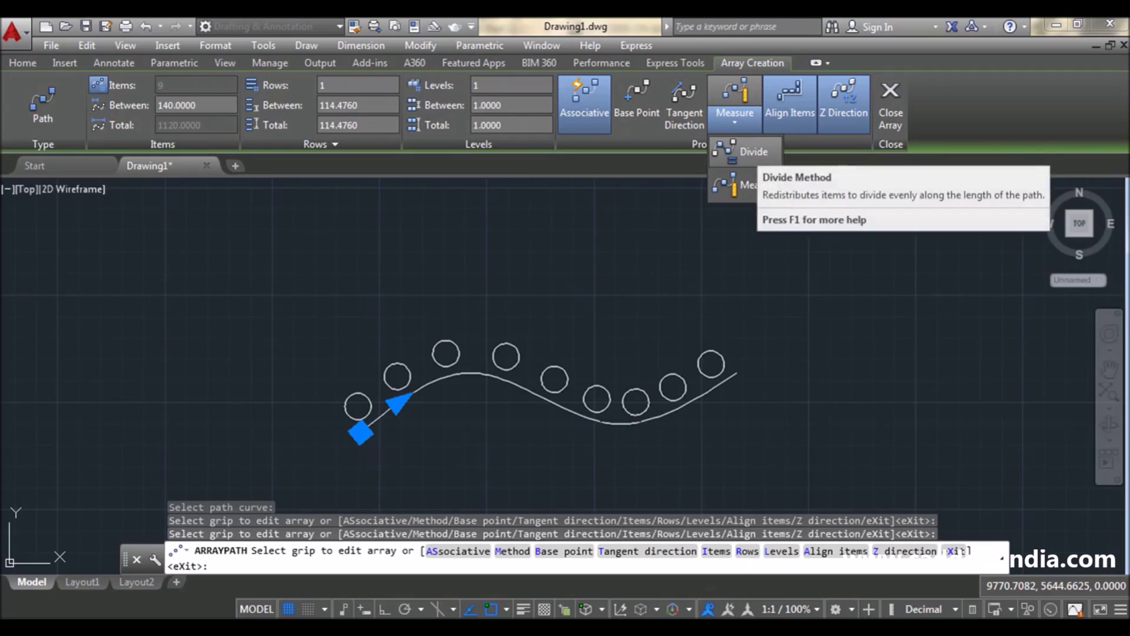
pyautogui.click(745, 151)
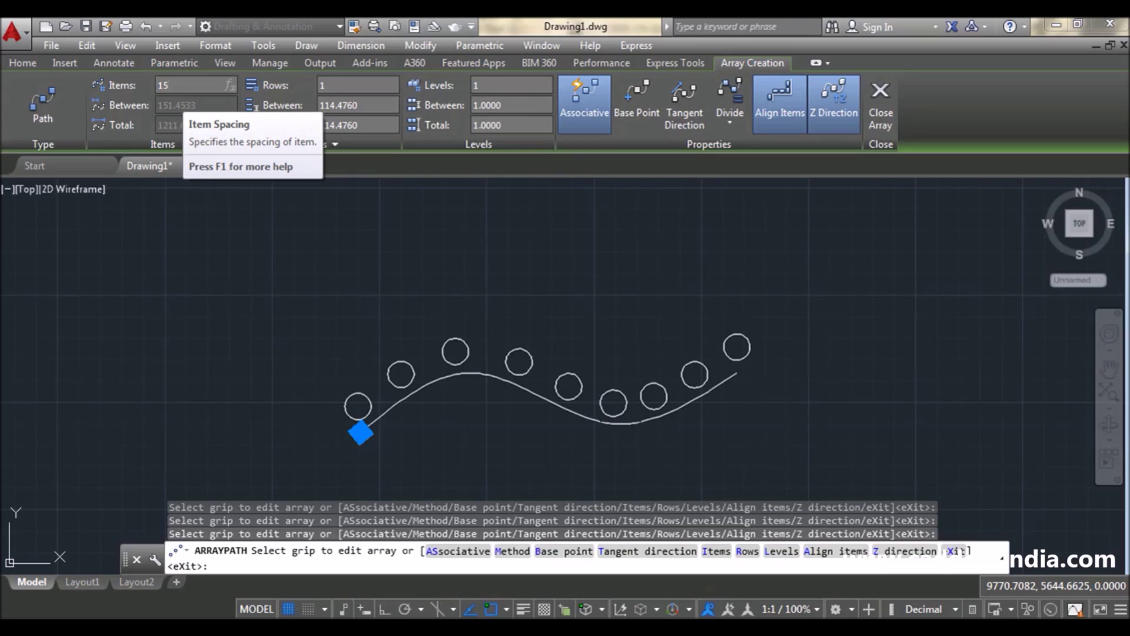
pyautogui.press('Return')
pyautogui.click(195, 85)
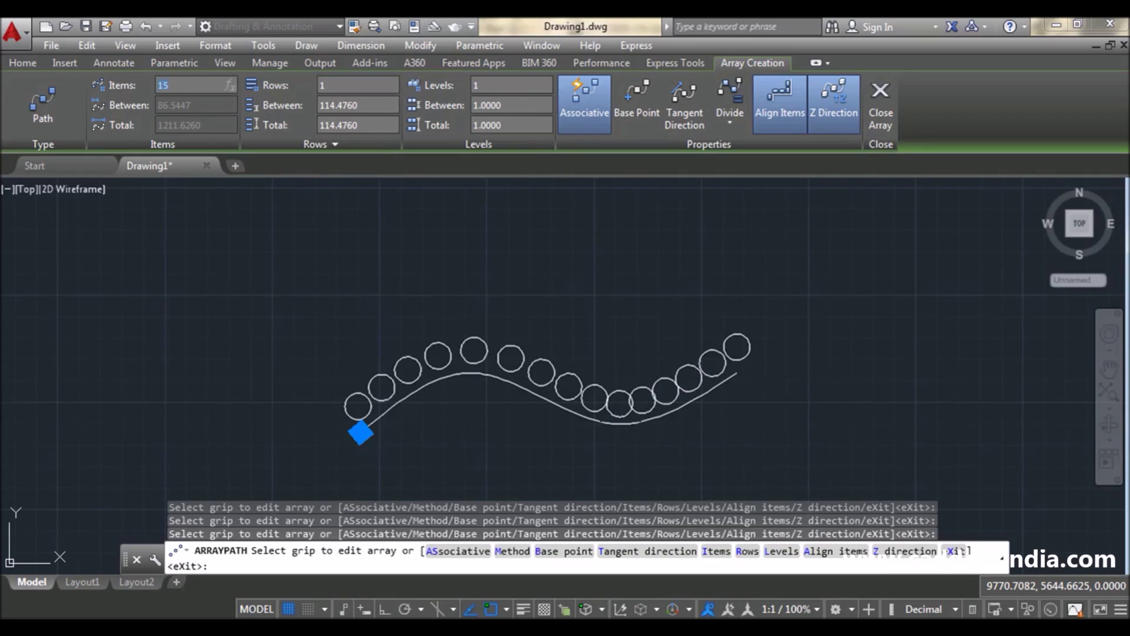
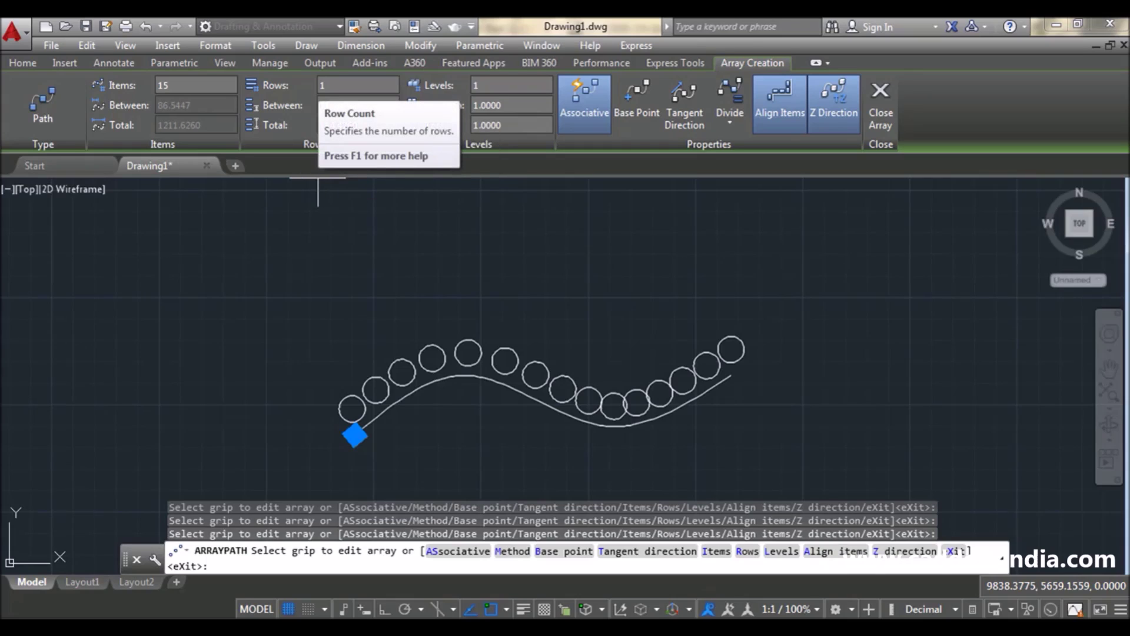
# Step: Set the path array's number of rows to 3
pyautogui.moveTo(437, 297); pyautogui.dragTo(405, 297, button='middle')
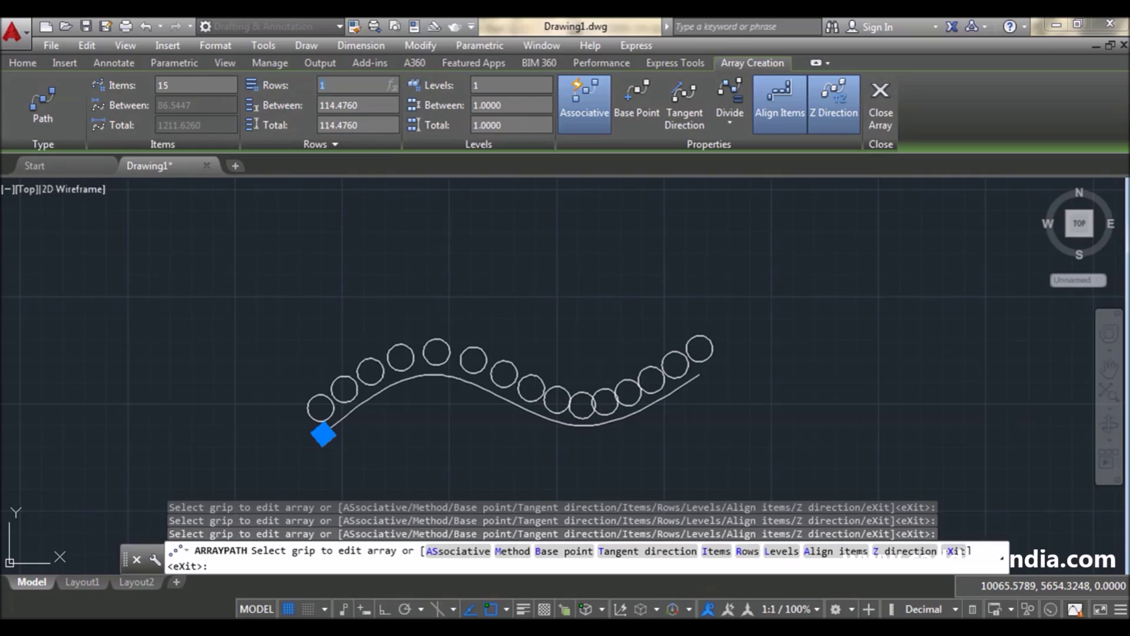
pyautogui.press('Return')
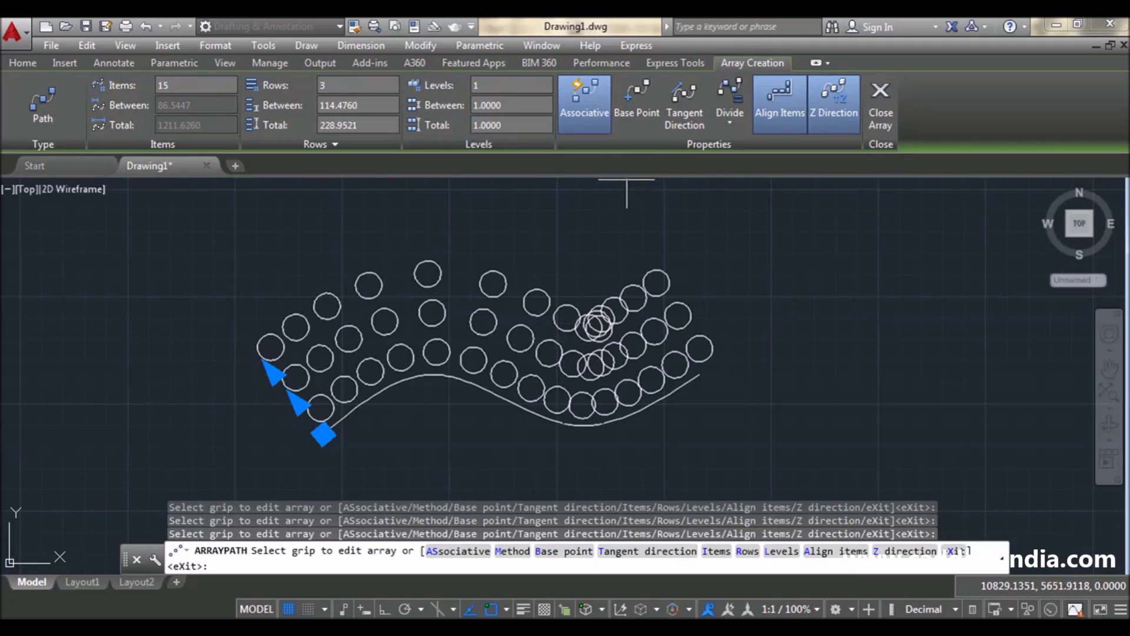
pyautogui.click(353, 105)
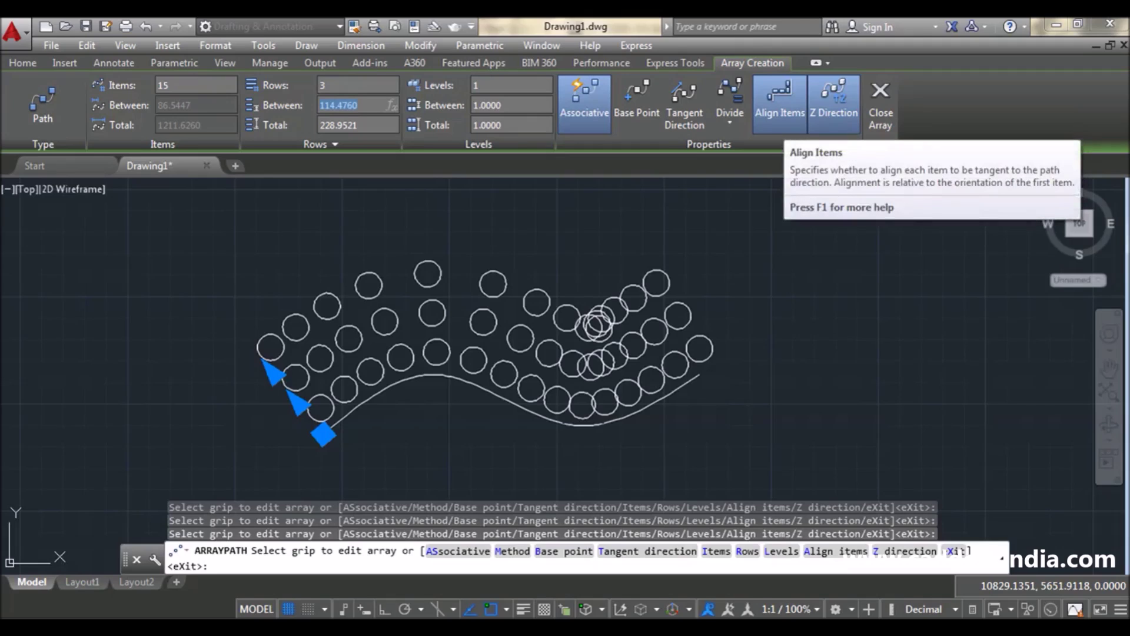
# Step: Turn off Align Items for the path array's circles and finish the array
pyautogui.click(779, 99)
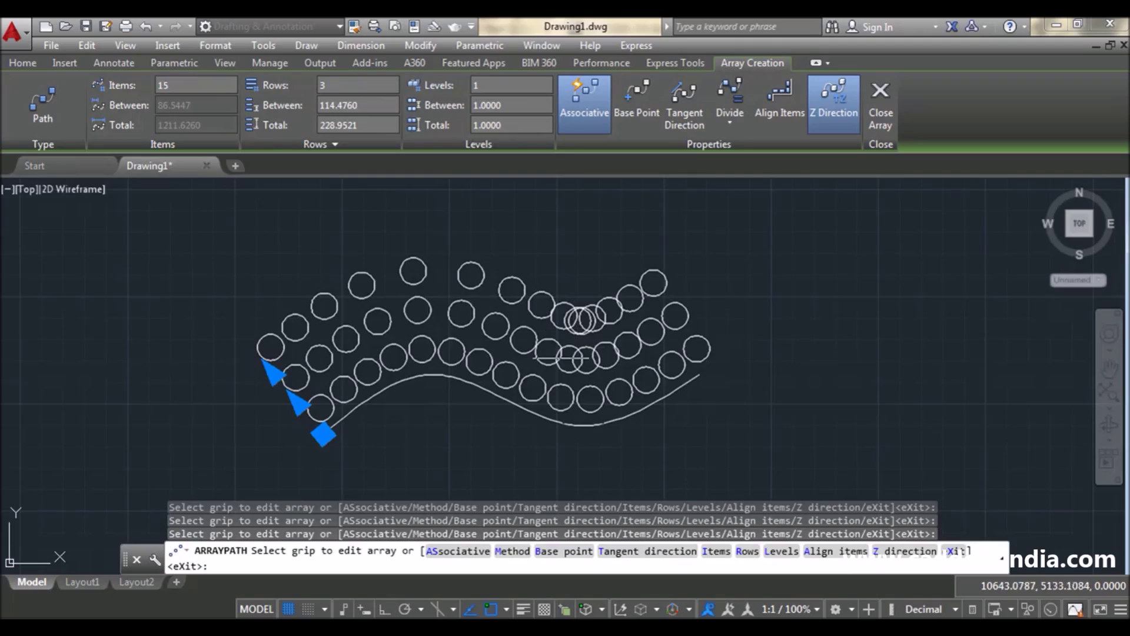
pyautogui.write('bb')
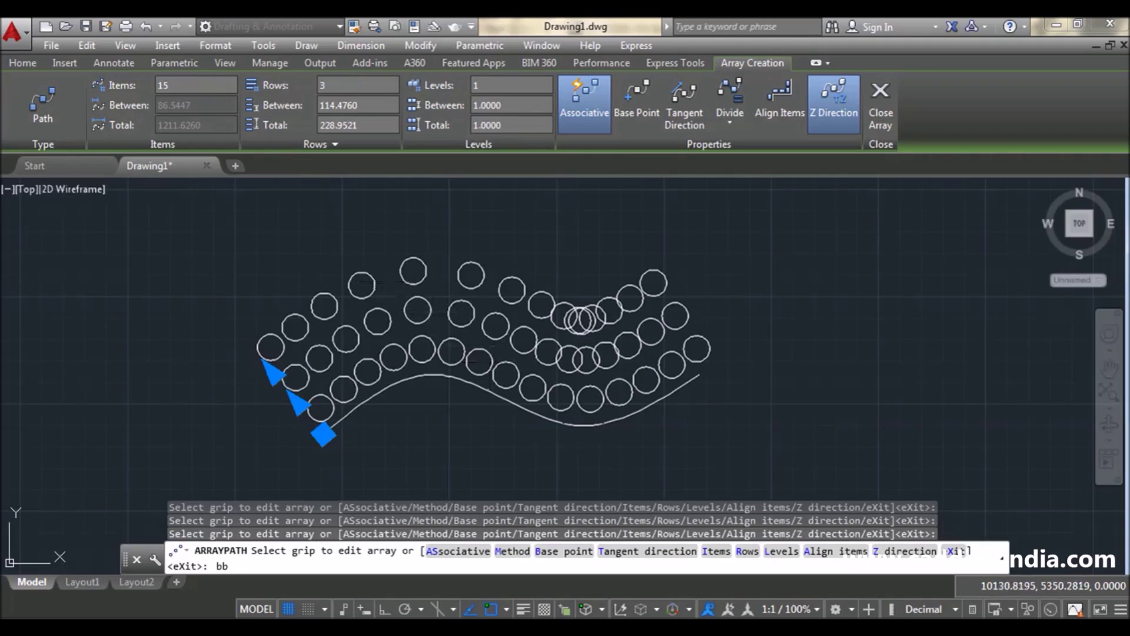
pyautogui.press('Return')
# Step: Erase the path array of circles together with its spline
pyautogui.scroll(-4, 459, 406)
pyautogui.click(611, 308)
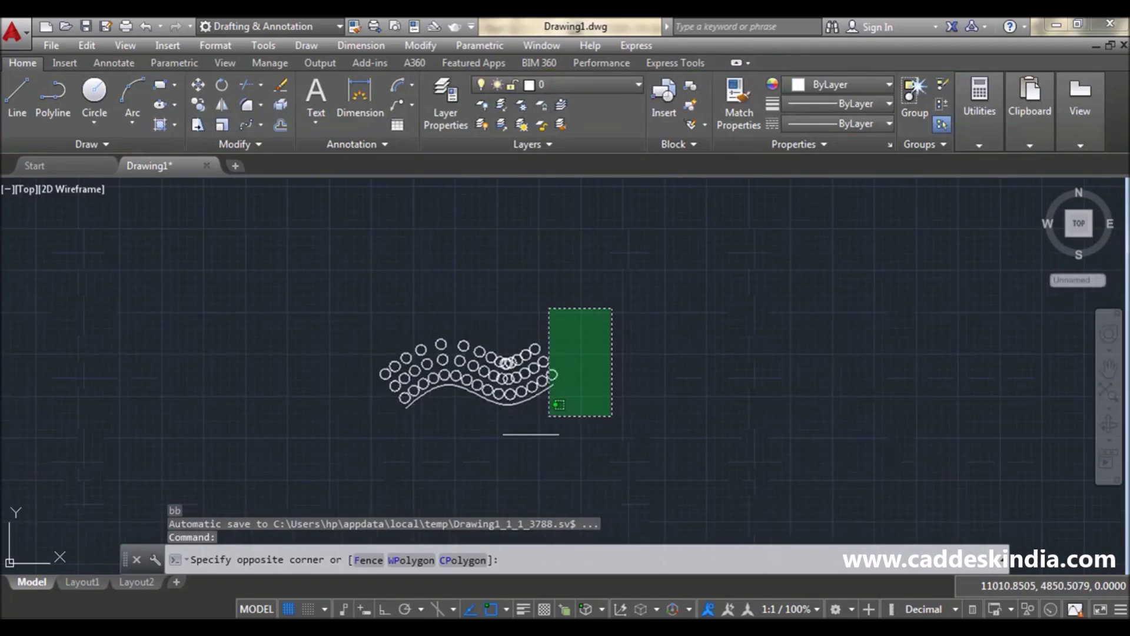
pyautogui.click(332, 485)
pyautogui.press('Delete')
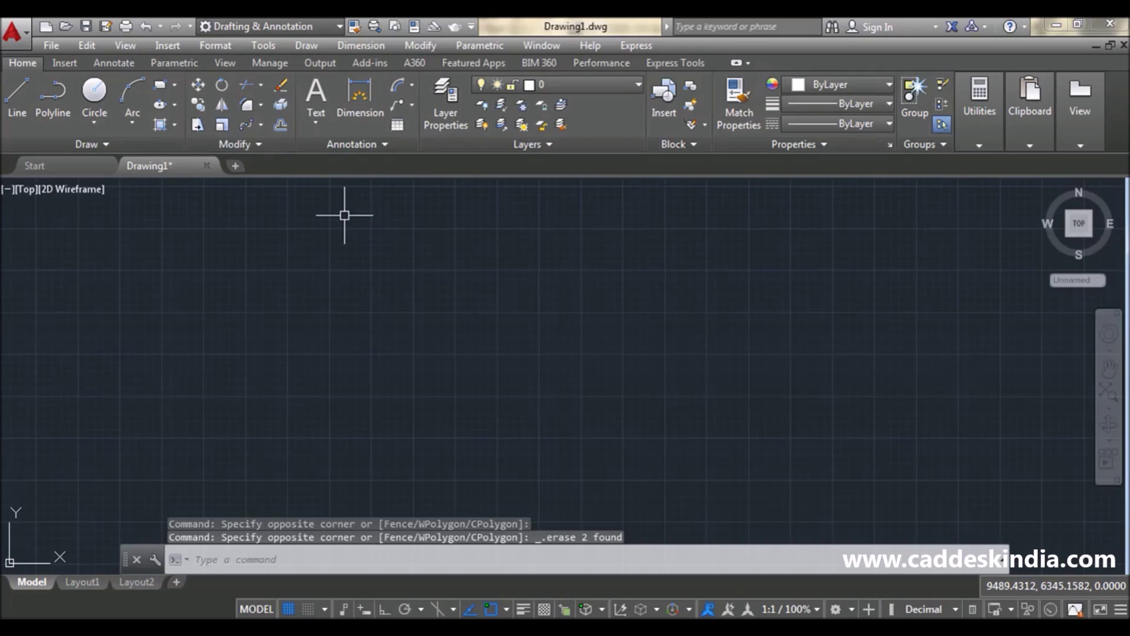
# Step: Draw a single vertical line about 623 units long, with Ortho on
pyautogui.scroll(2, 399, 307)
pyautogui.moveTo(399, 308); pyautogui.dragTo(421, 316, button='middle')
pyautogui.press('Escape')
pyautogui.write('l')
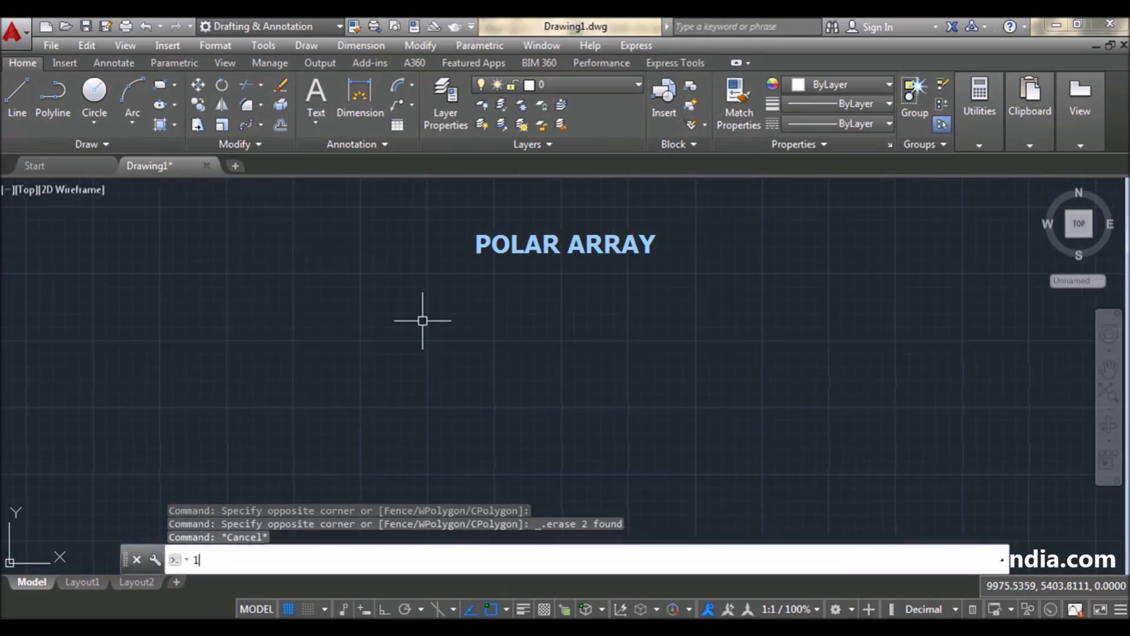
pyautogui.press('Return')
pyautogui.click(435, 245)
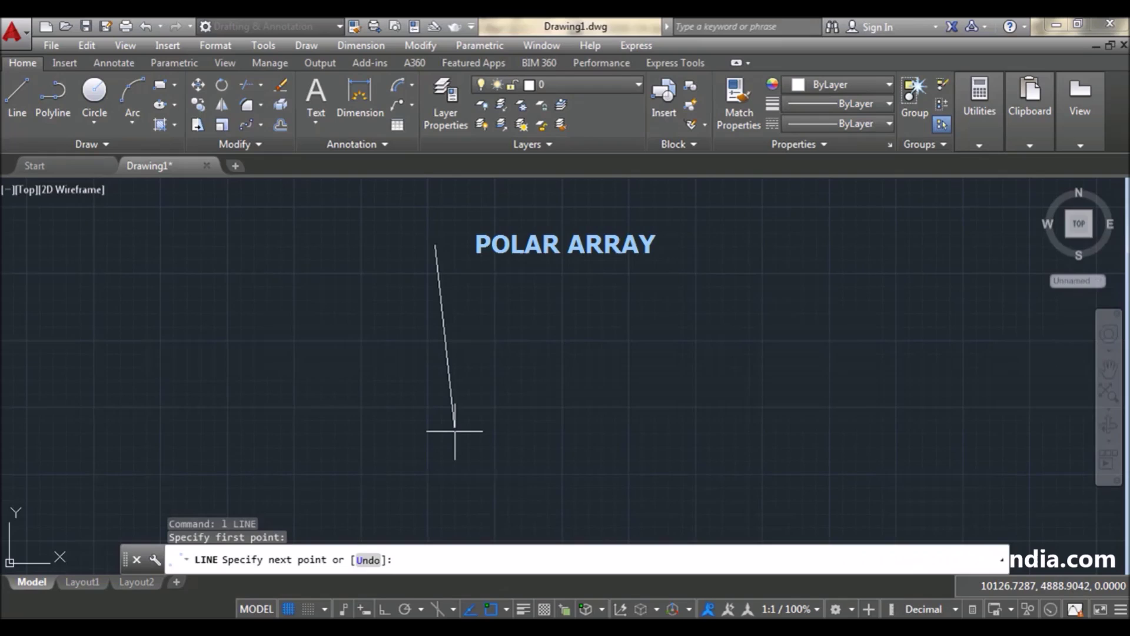
pyautogui.press('F8')
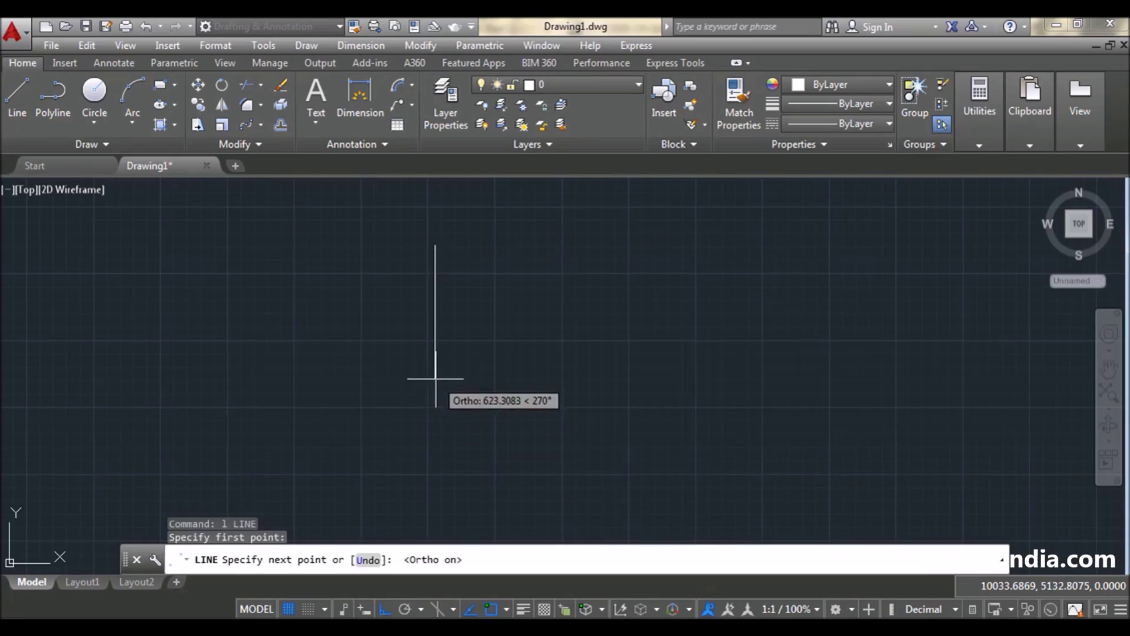
pyautogui.click(435, 379)
pyautogui.press('Escape')
pyautogui.moveTo(464, 287); pyautogui.dragTo(465, 331, button='middle')
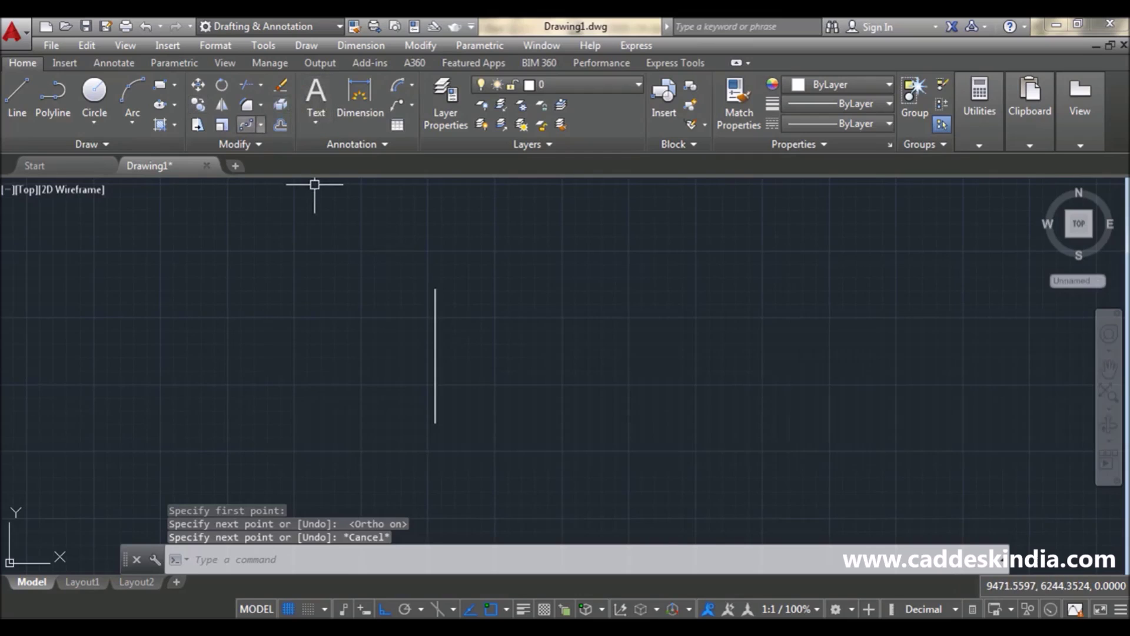
# Step: Create a polar array of the vertical line, centred on its lower endpoint
pyautogui.click(260, 125)
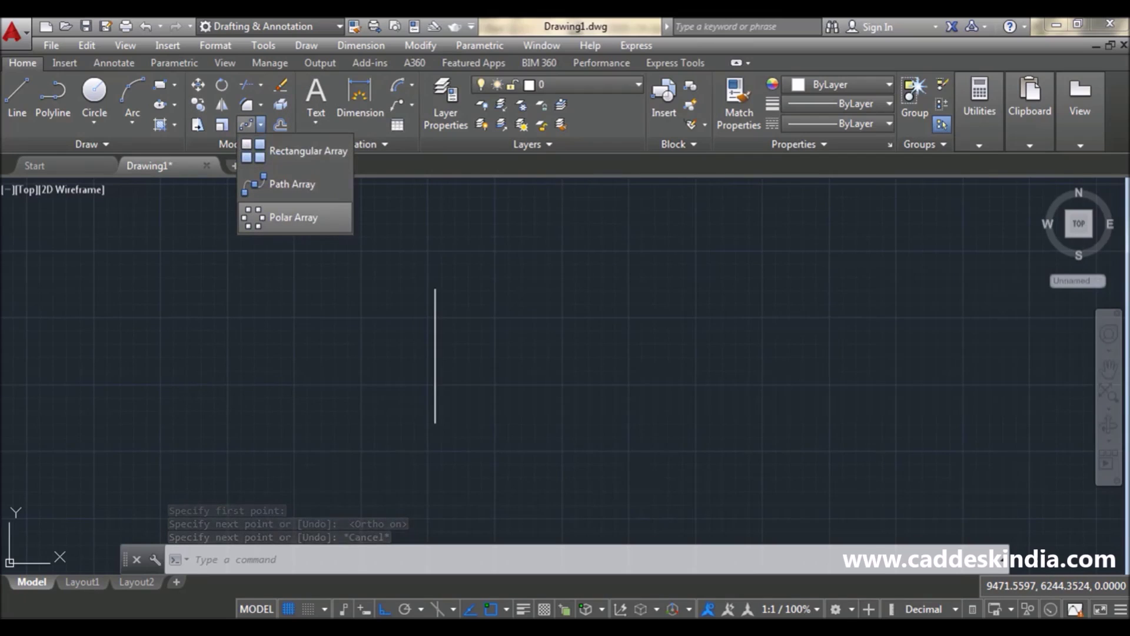
pyautogui.click(293, 217)
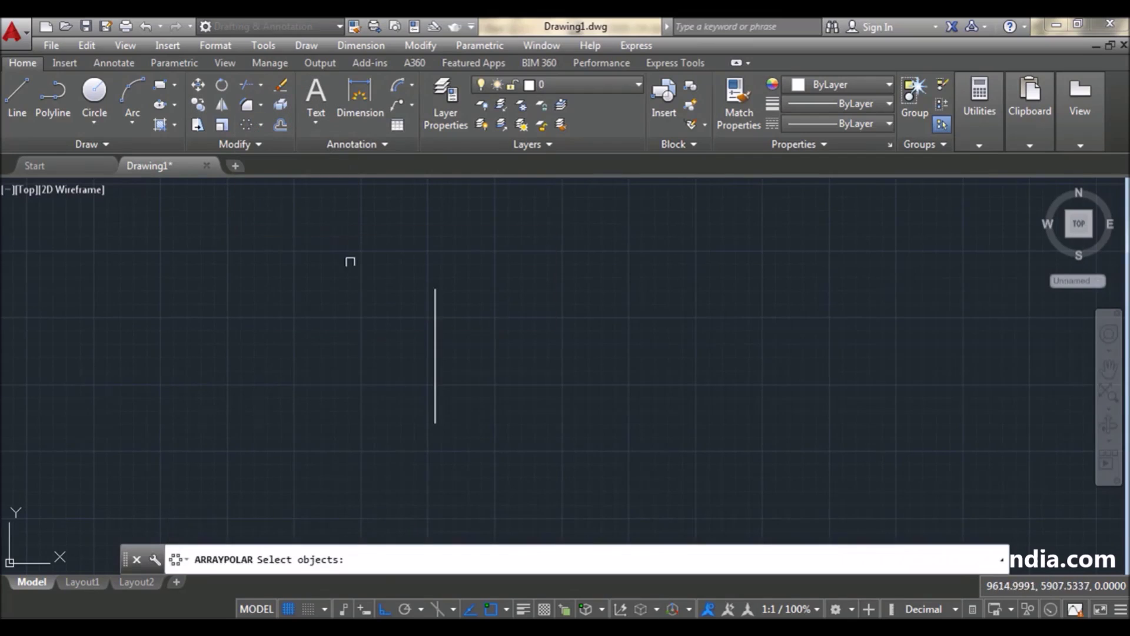
pyautogui.click(435, 303)
pyautogui.press('Return')
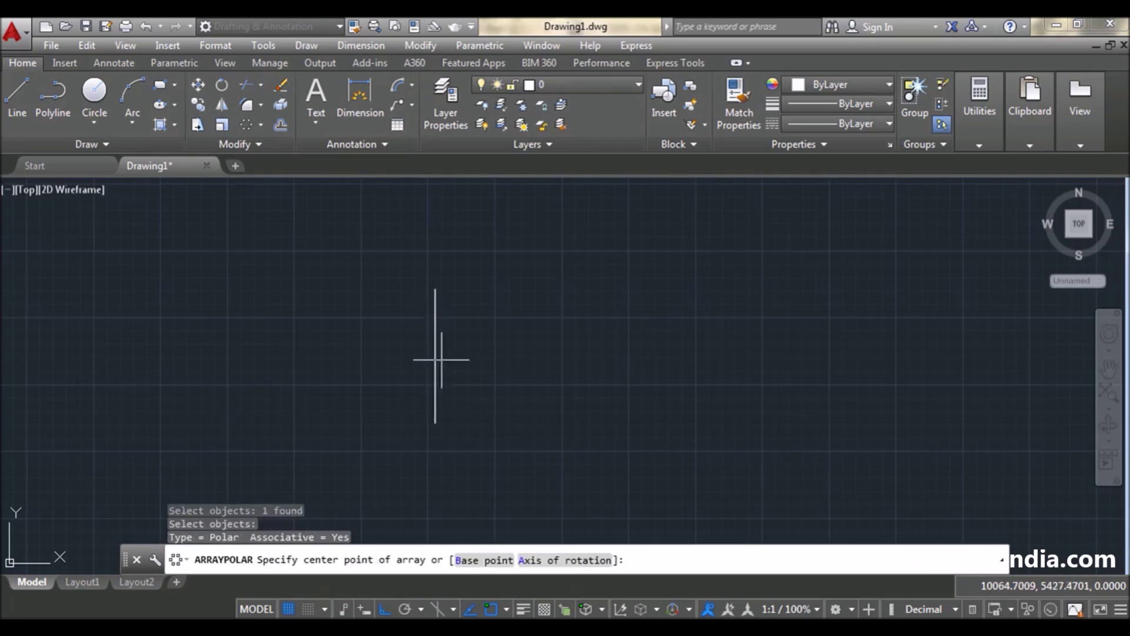
pyautogui.click(435, 422)
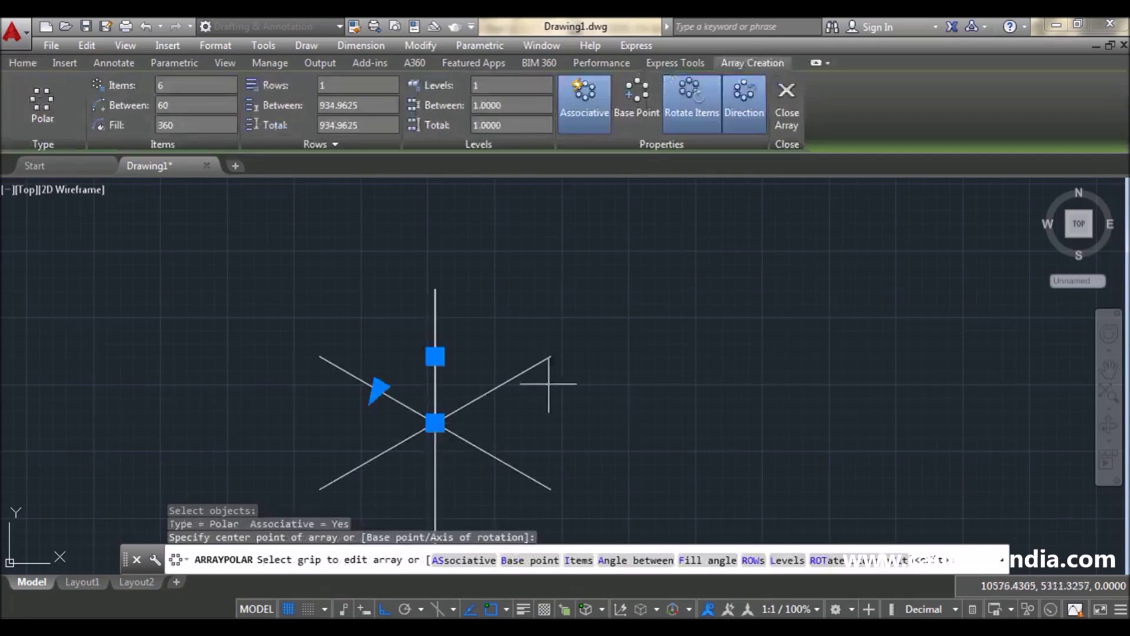
# Step: Set the polar array's number of items to 6
pyautogui.moveTo(439, 416); pyautogui.dragTo(470, 361, button='middle')
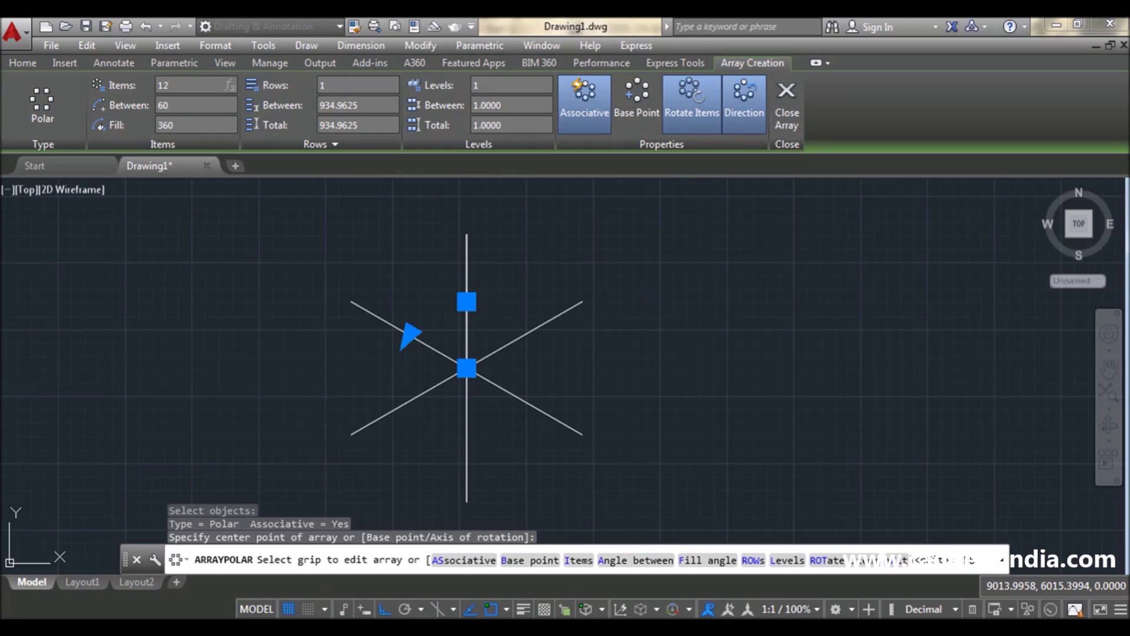
pyautogui.click(248, 178)
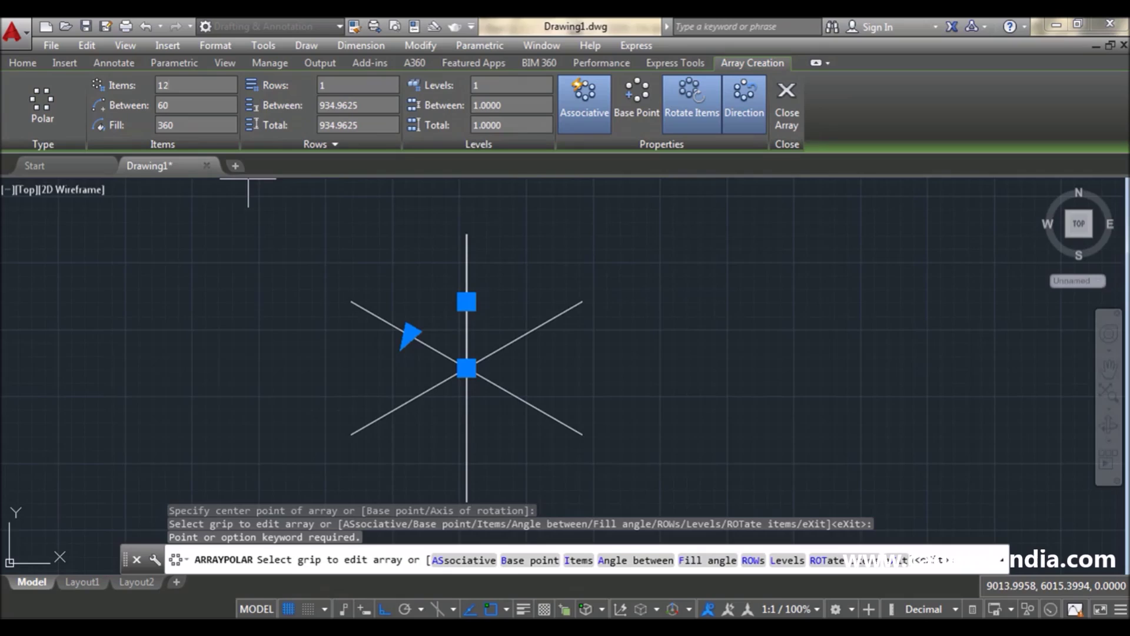
pyautogui.press('Return')
pyautogui.click(188, 124)
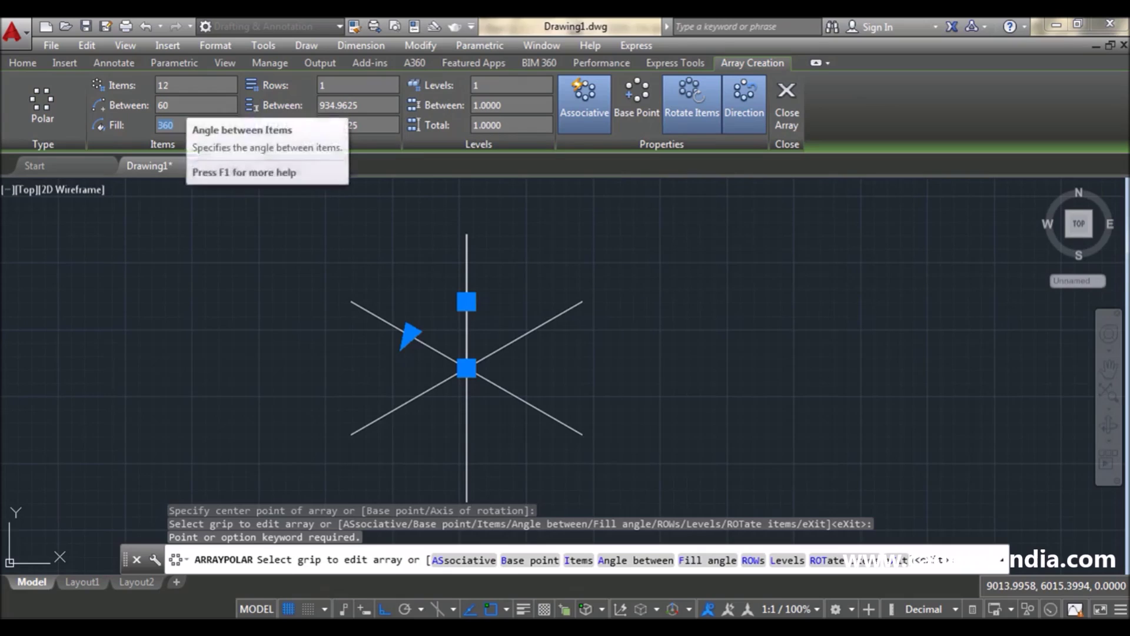
pyautogui.click(194, 84)
pyautogui.write('6')
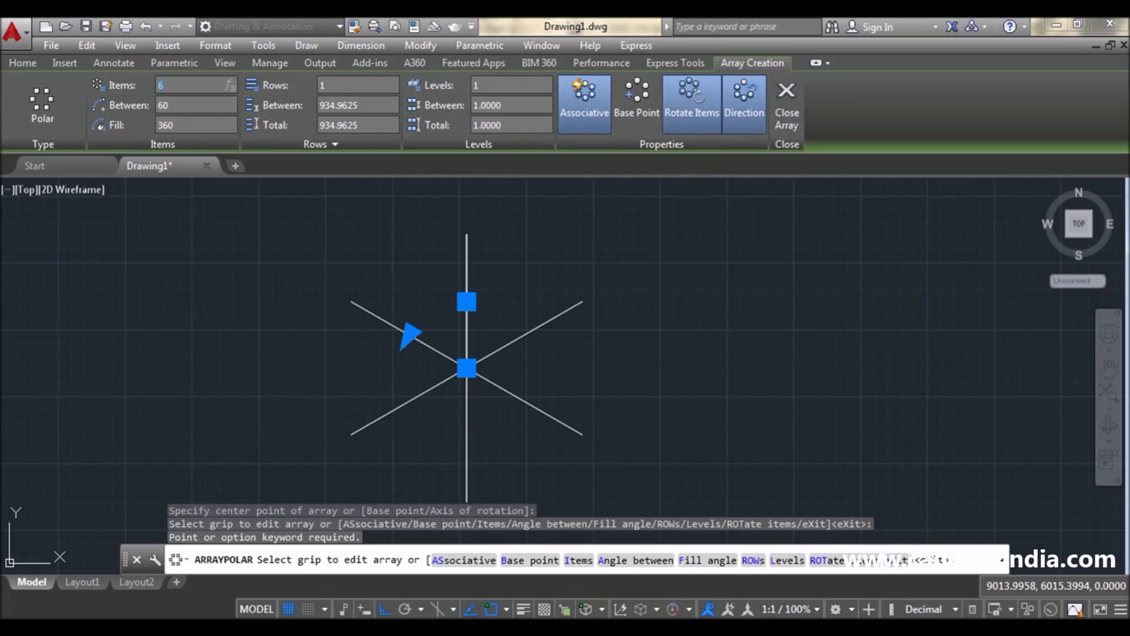
pyautogui.press('Return')
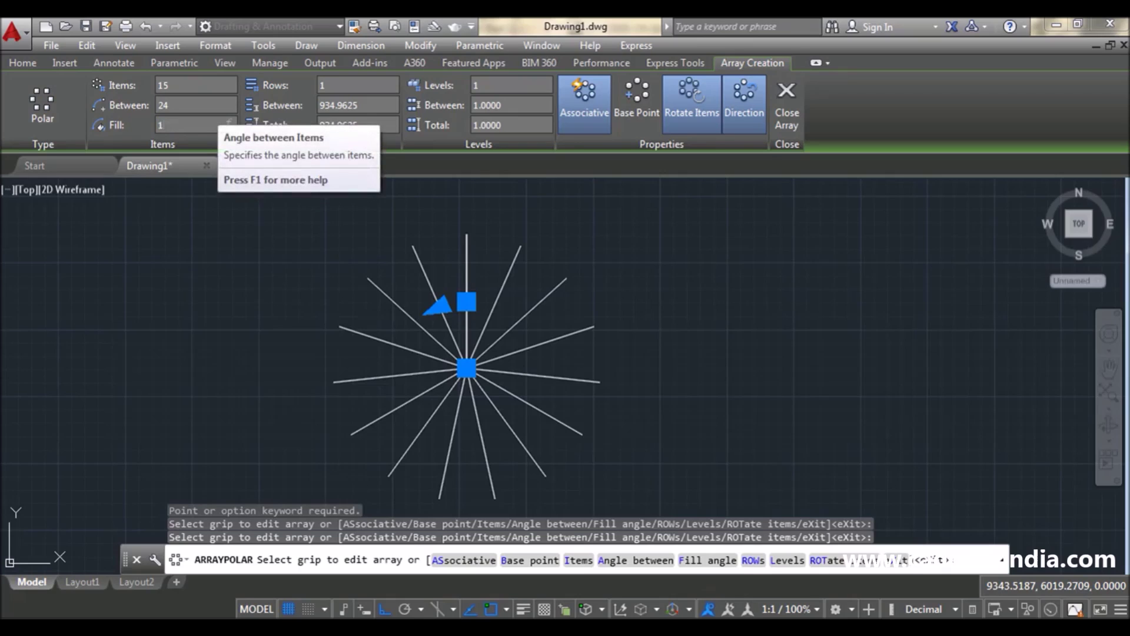
# Step: Set the polar array's fill angle to 180 degrees and finish the array
pyautogui.write('80')
pyautogui.press('Return')
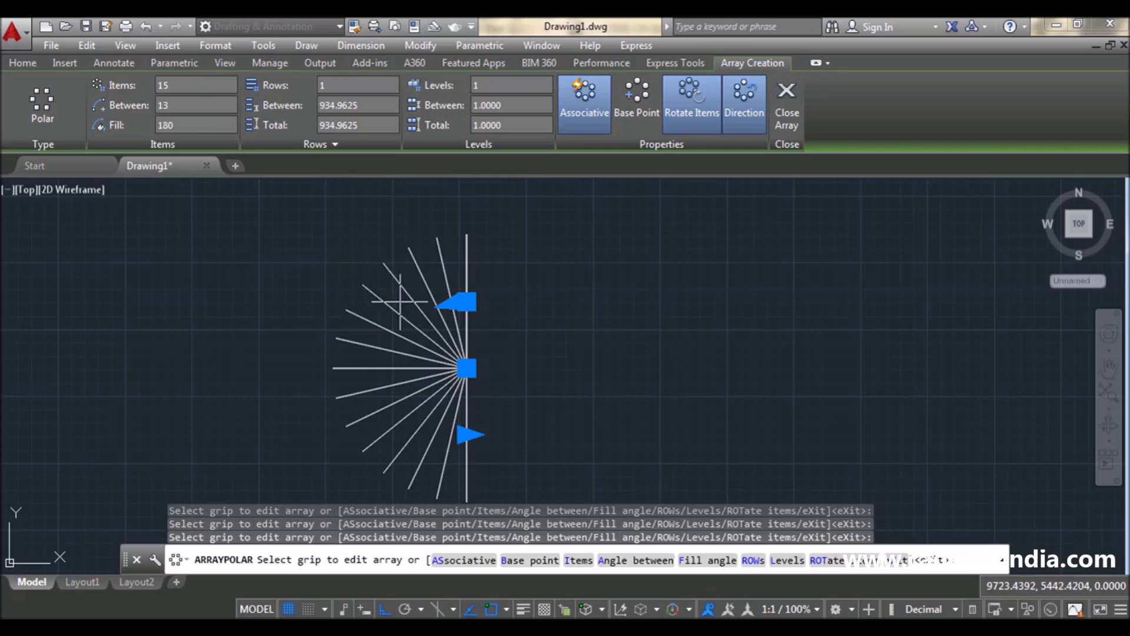
pyautogui.moveTo(399, 305); pyautogui.dragTo(434, 239, button='middle')
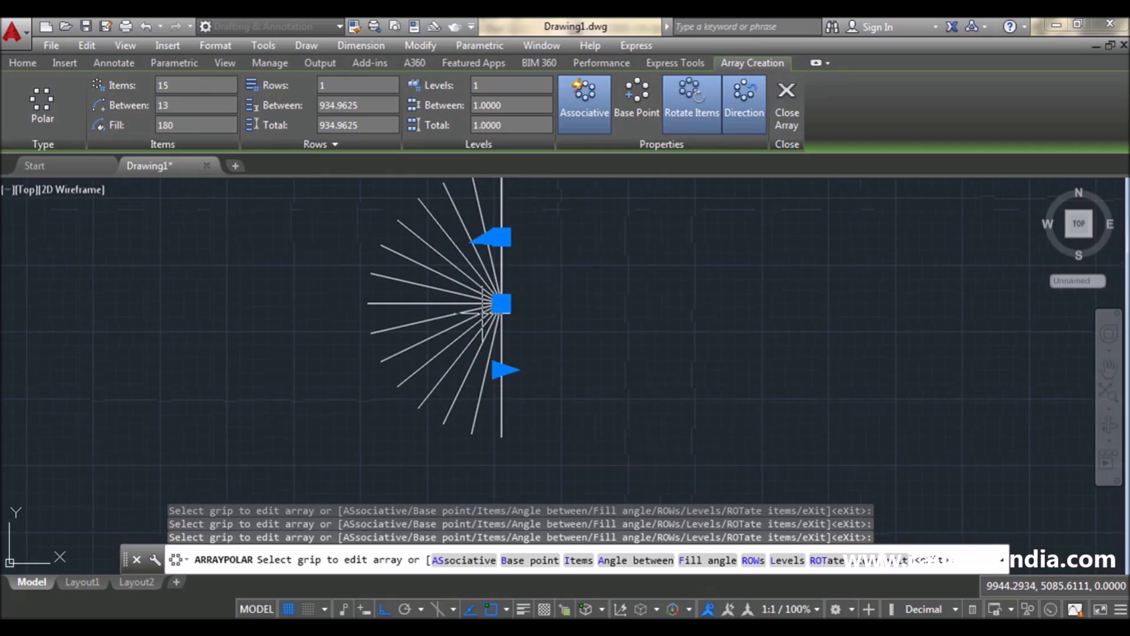
pyautogui.moveTo(484, 311); pyautogui.dragTo(421, 365, button='middle')
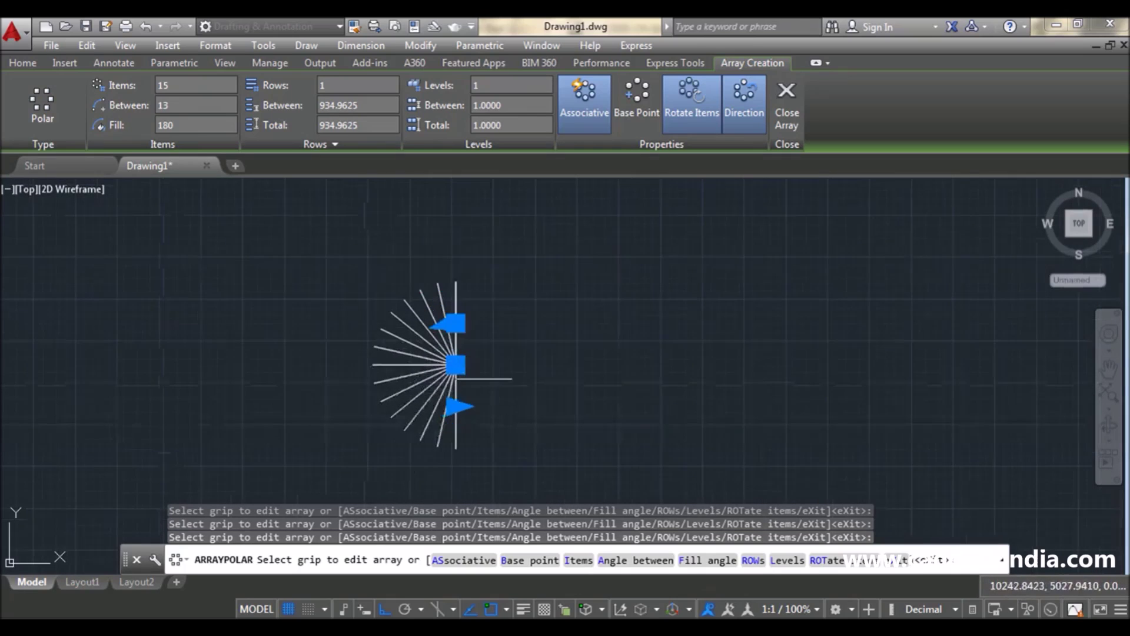
pyautogui.scroll(-2, 488, 376)
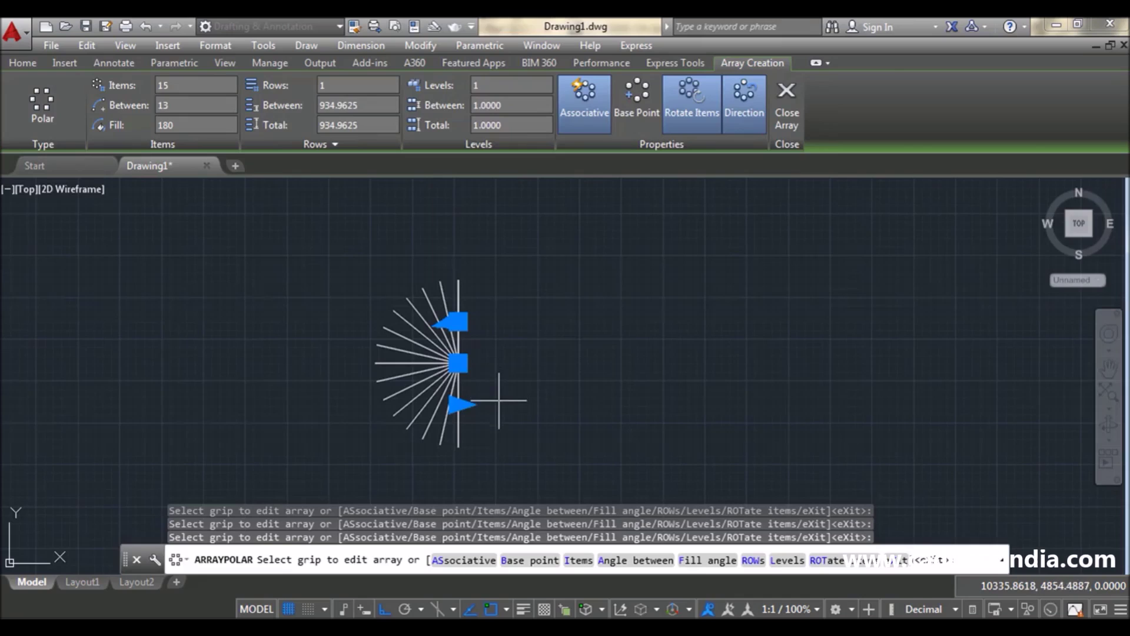
pyautogui.press('Escape')
pyautogui.moveTo(525, 386); pyautogui.dragTo(436, 381, button='middle')
pyautogui.scroll(2, 421, 360)
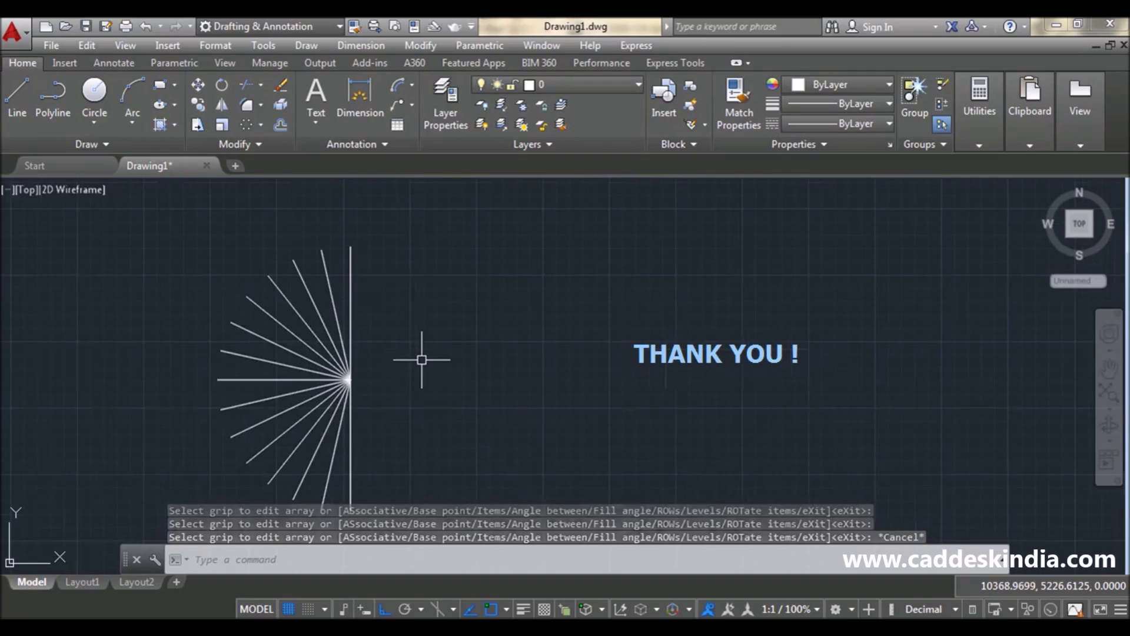